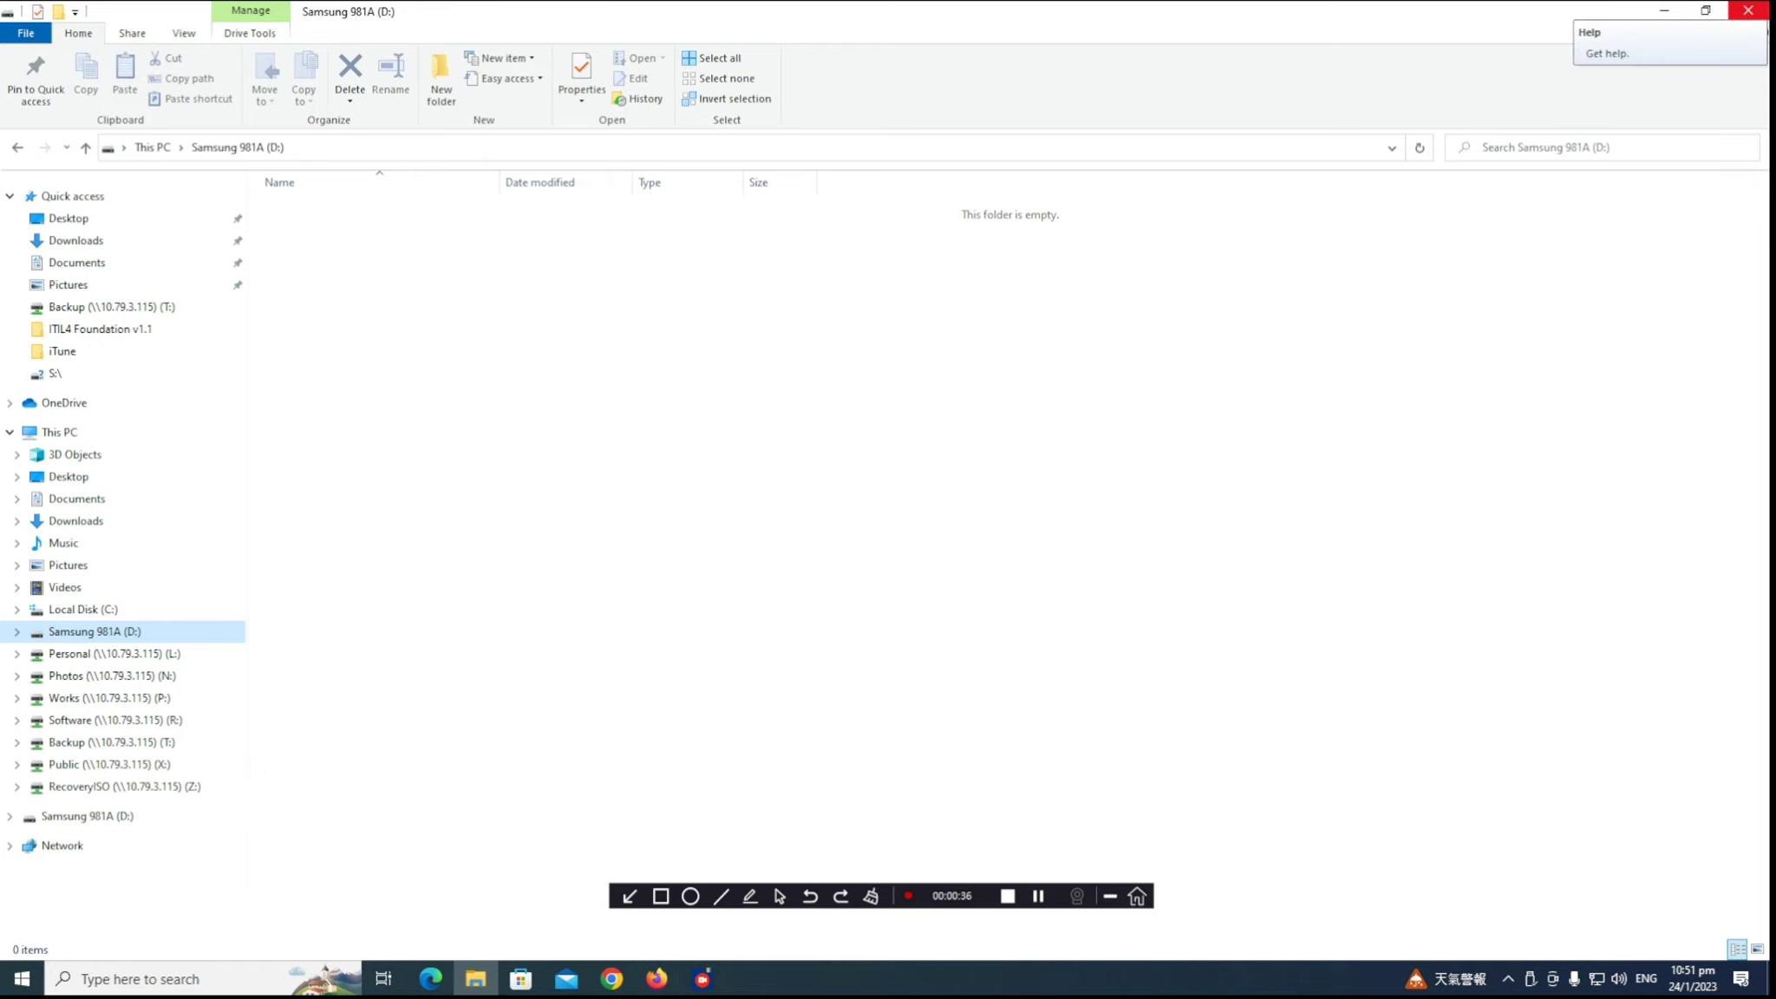
- Download the Macrium Reflect v8.0.7279 update and accept the license agreement in its setup wizard
left_click(1748, 10)
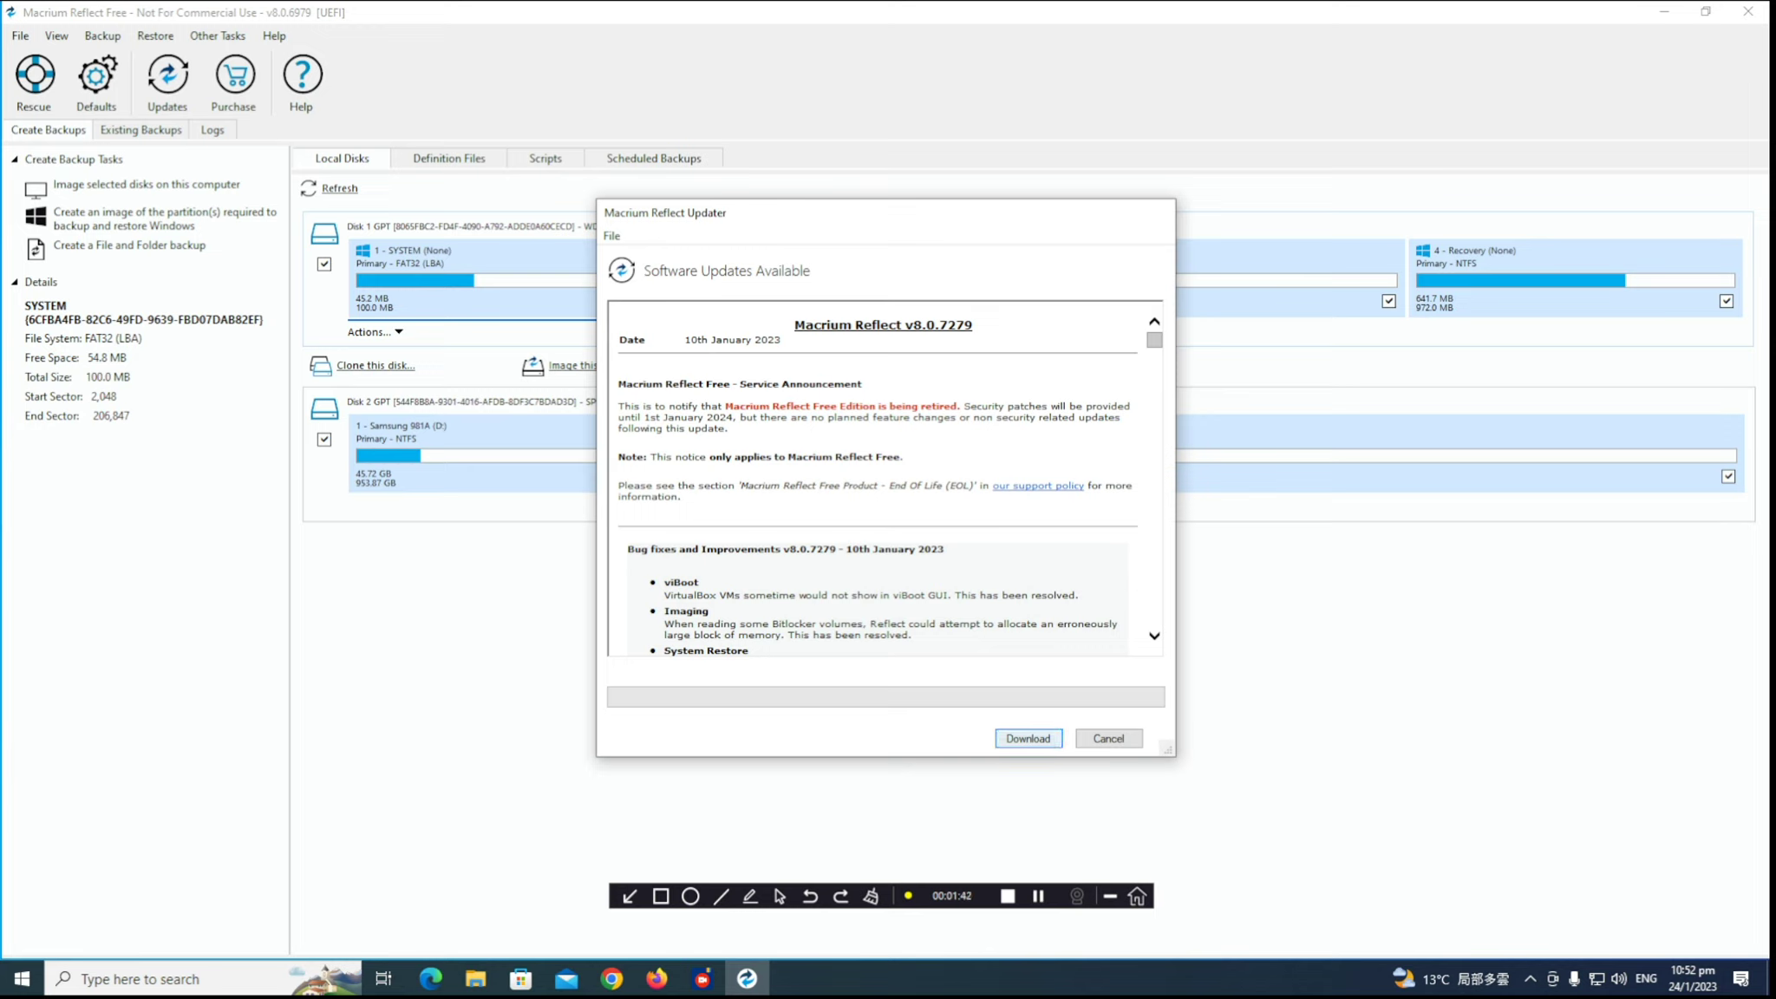
key("Return")
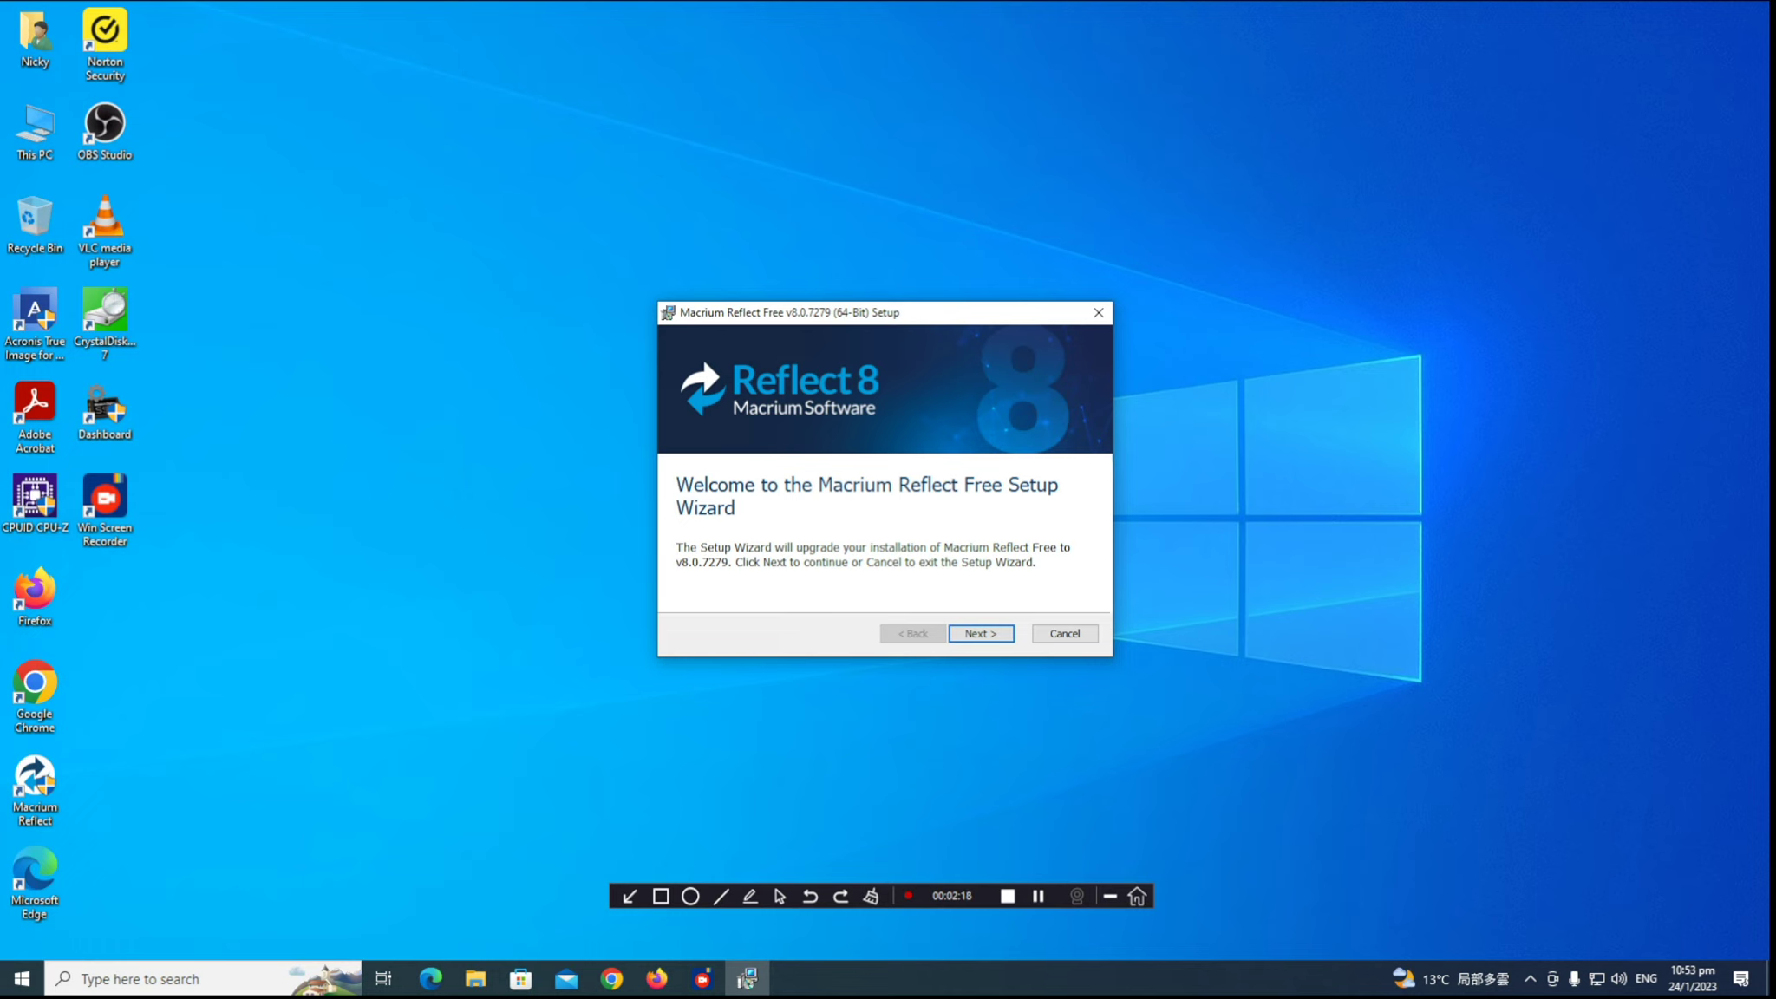
key("Return")
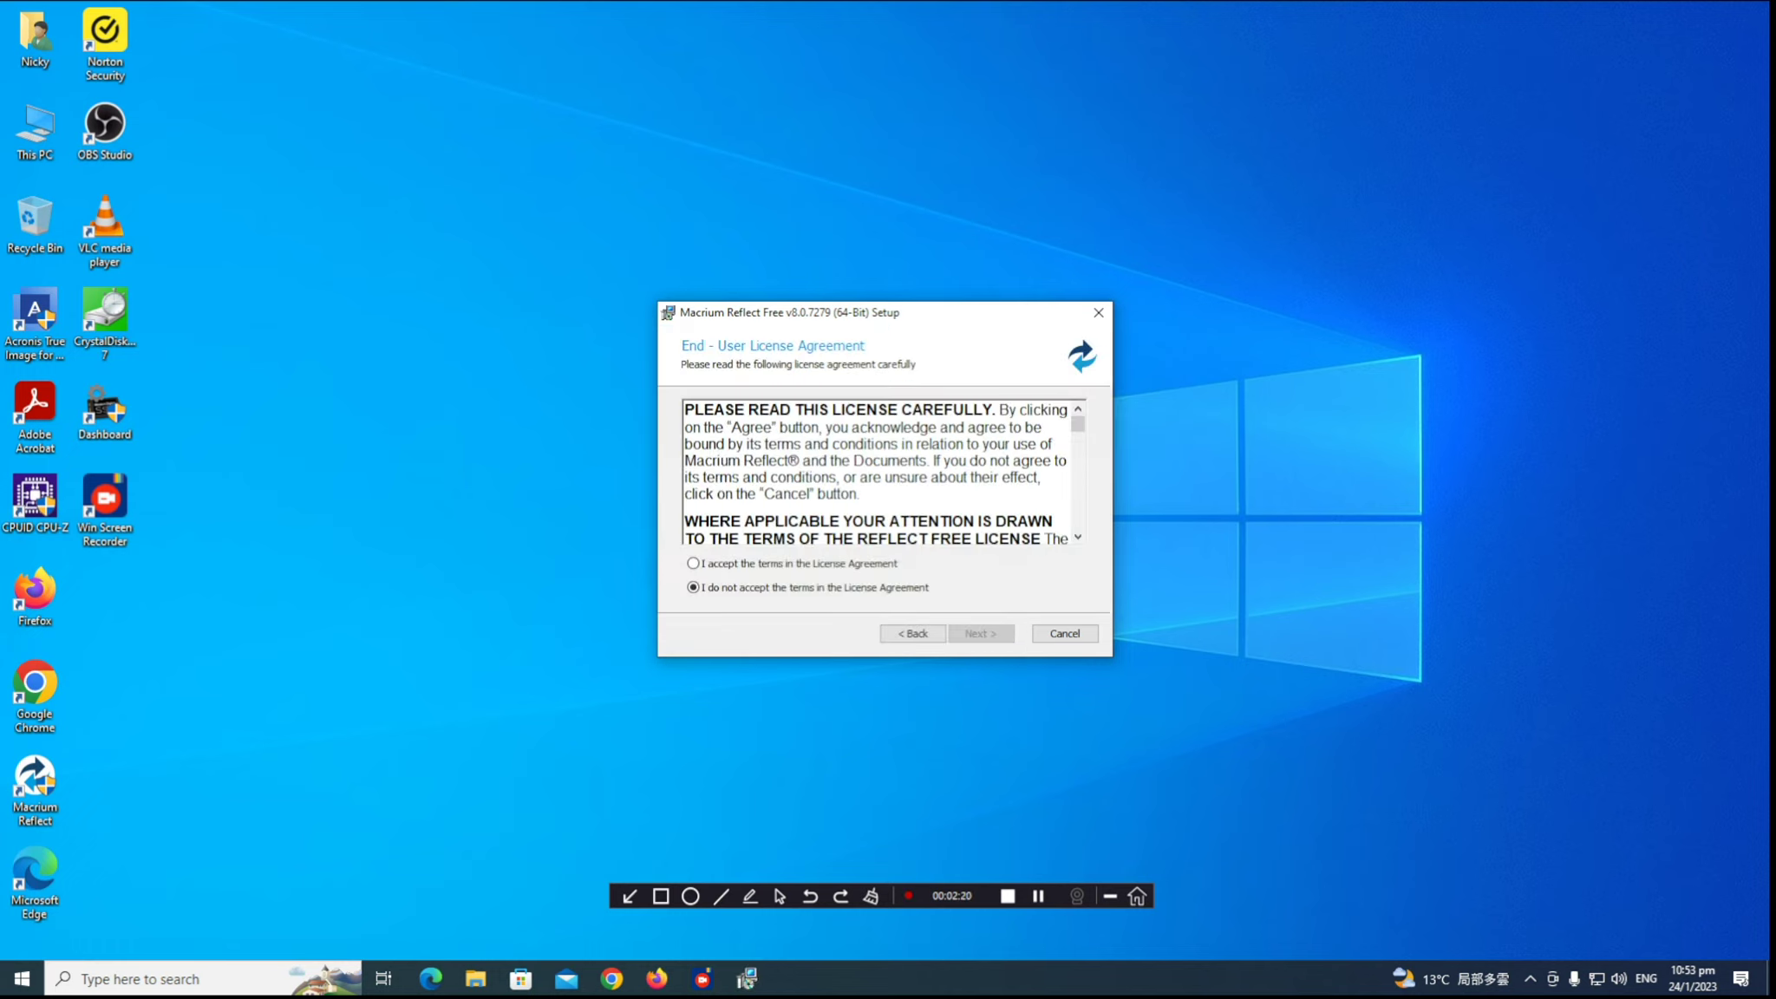
key("Up")
key("Return")
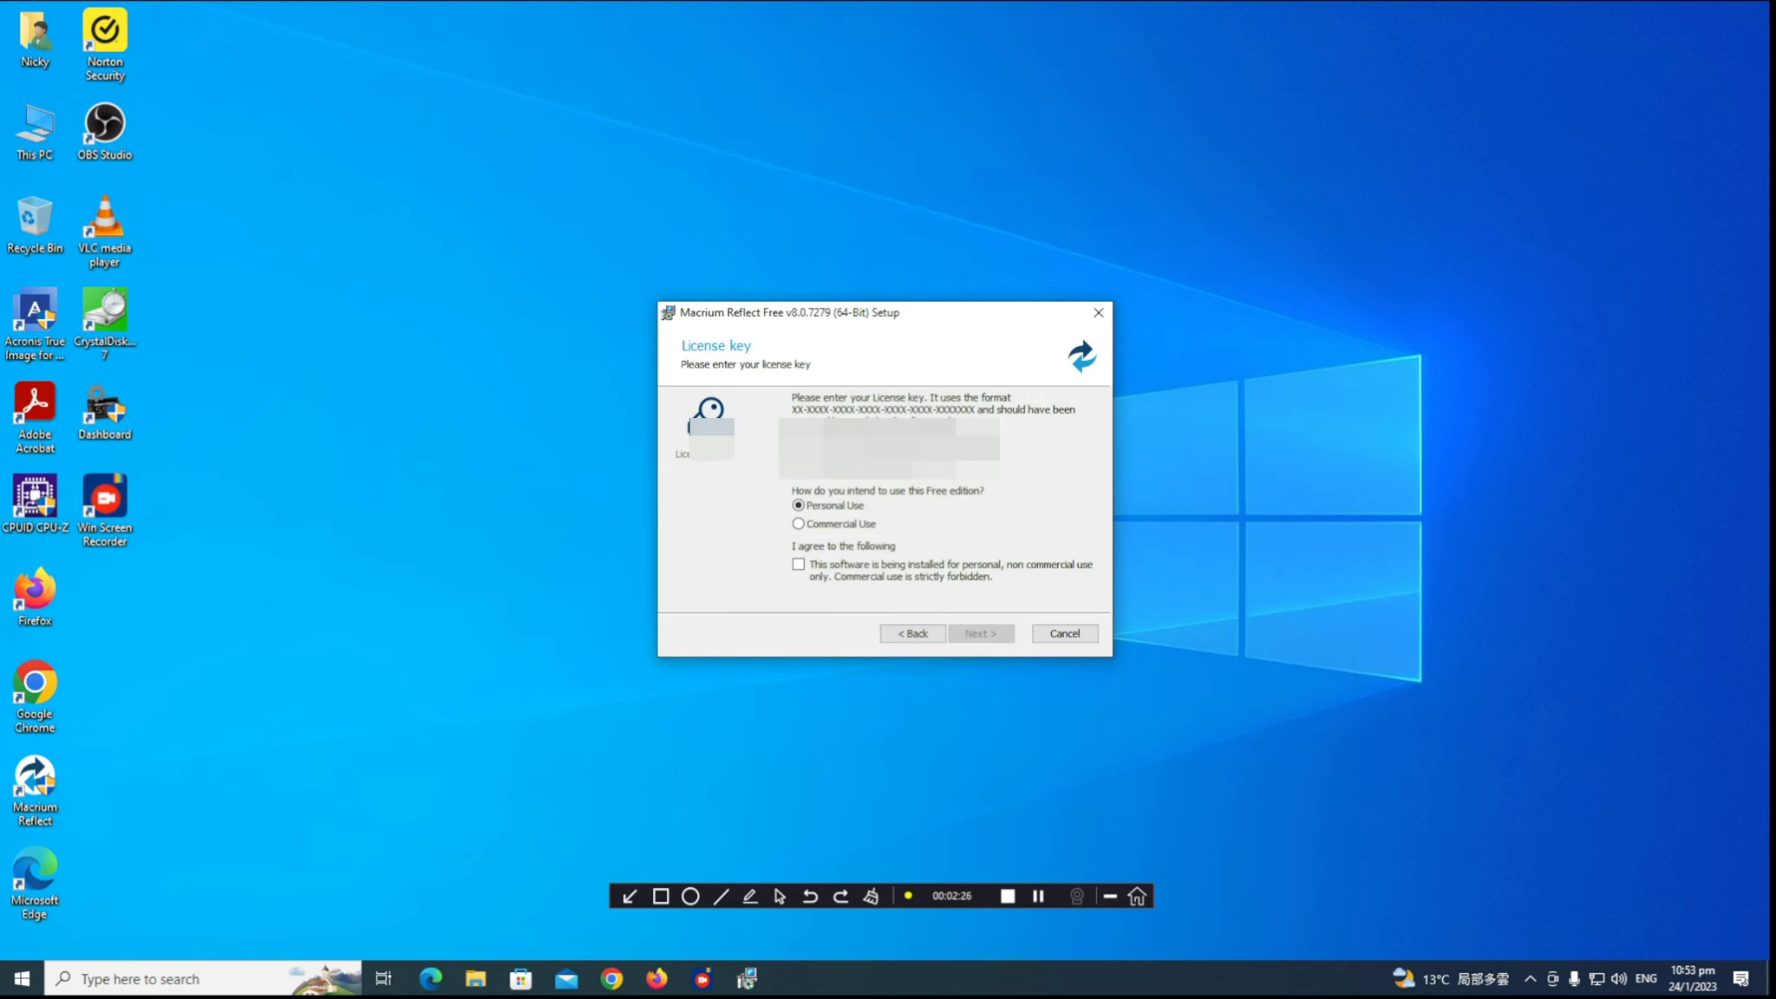
- Agree to personal, non-commercial use, keep the existing registration and default setup options, install the update and launch the program
key("space")
key("Return")
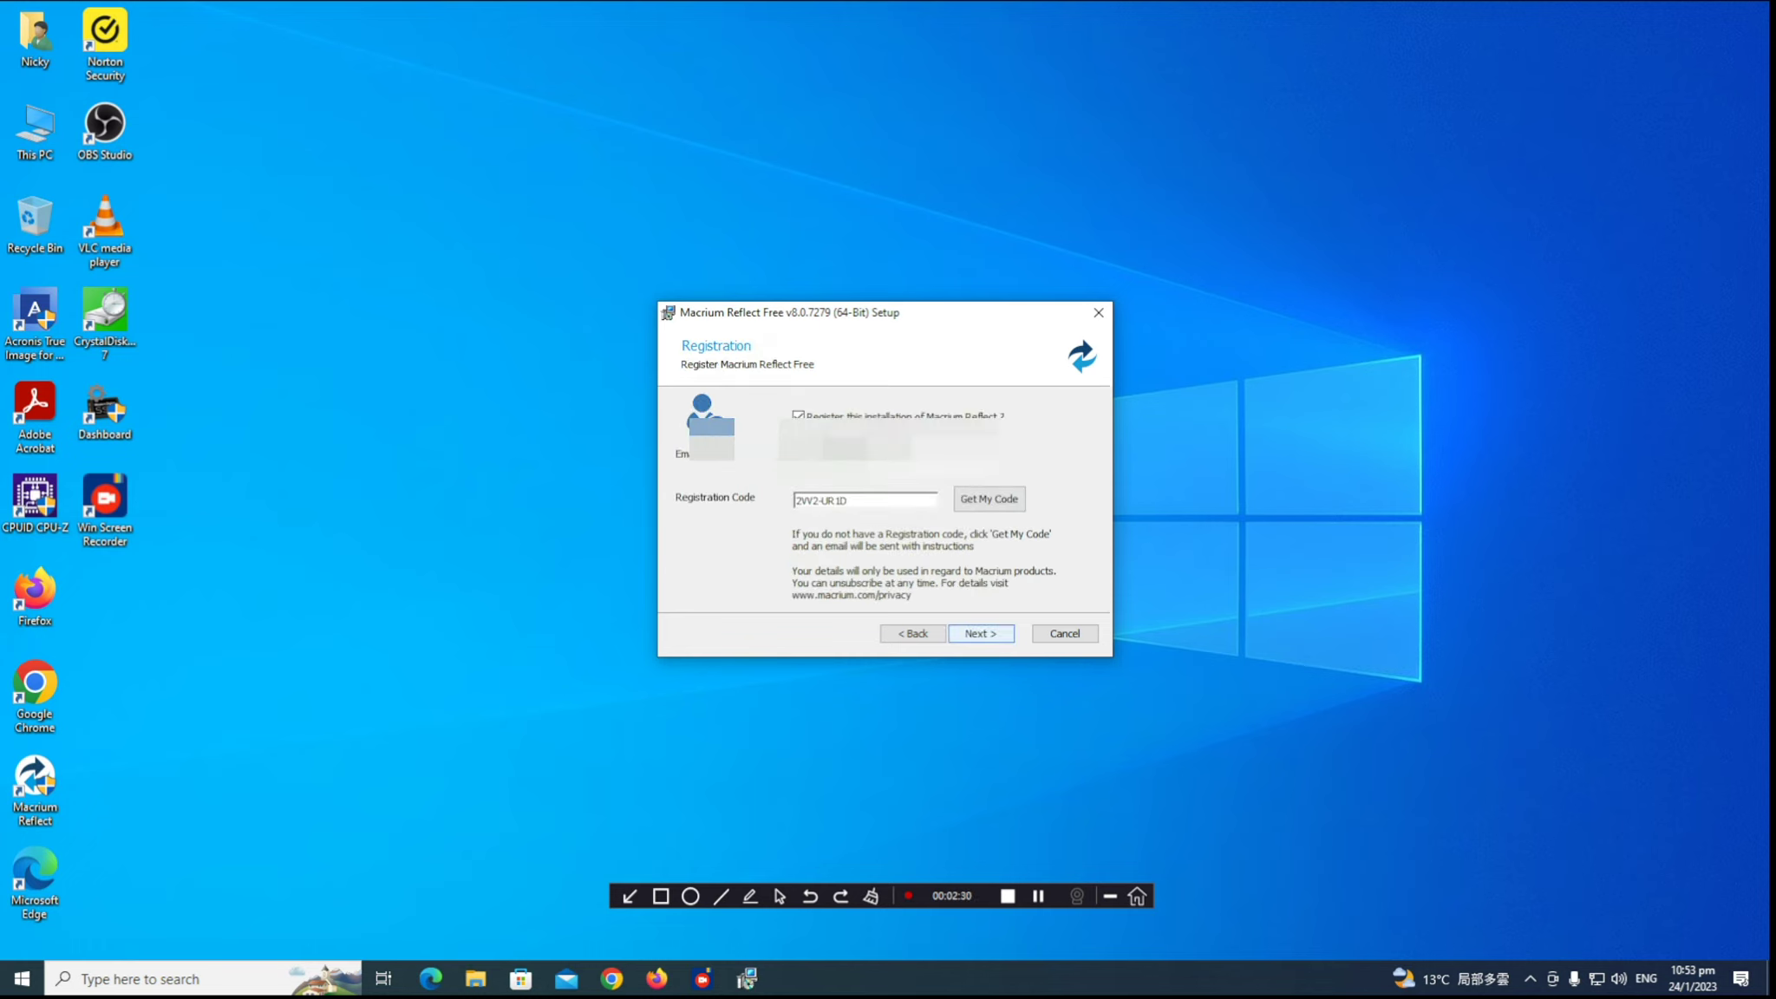
key("Return")
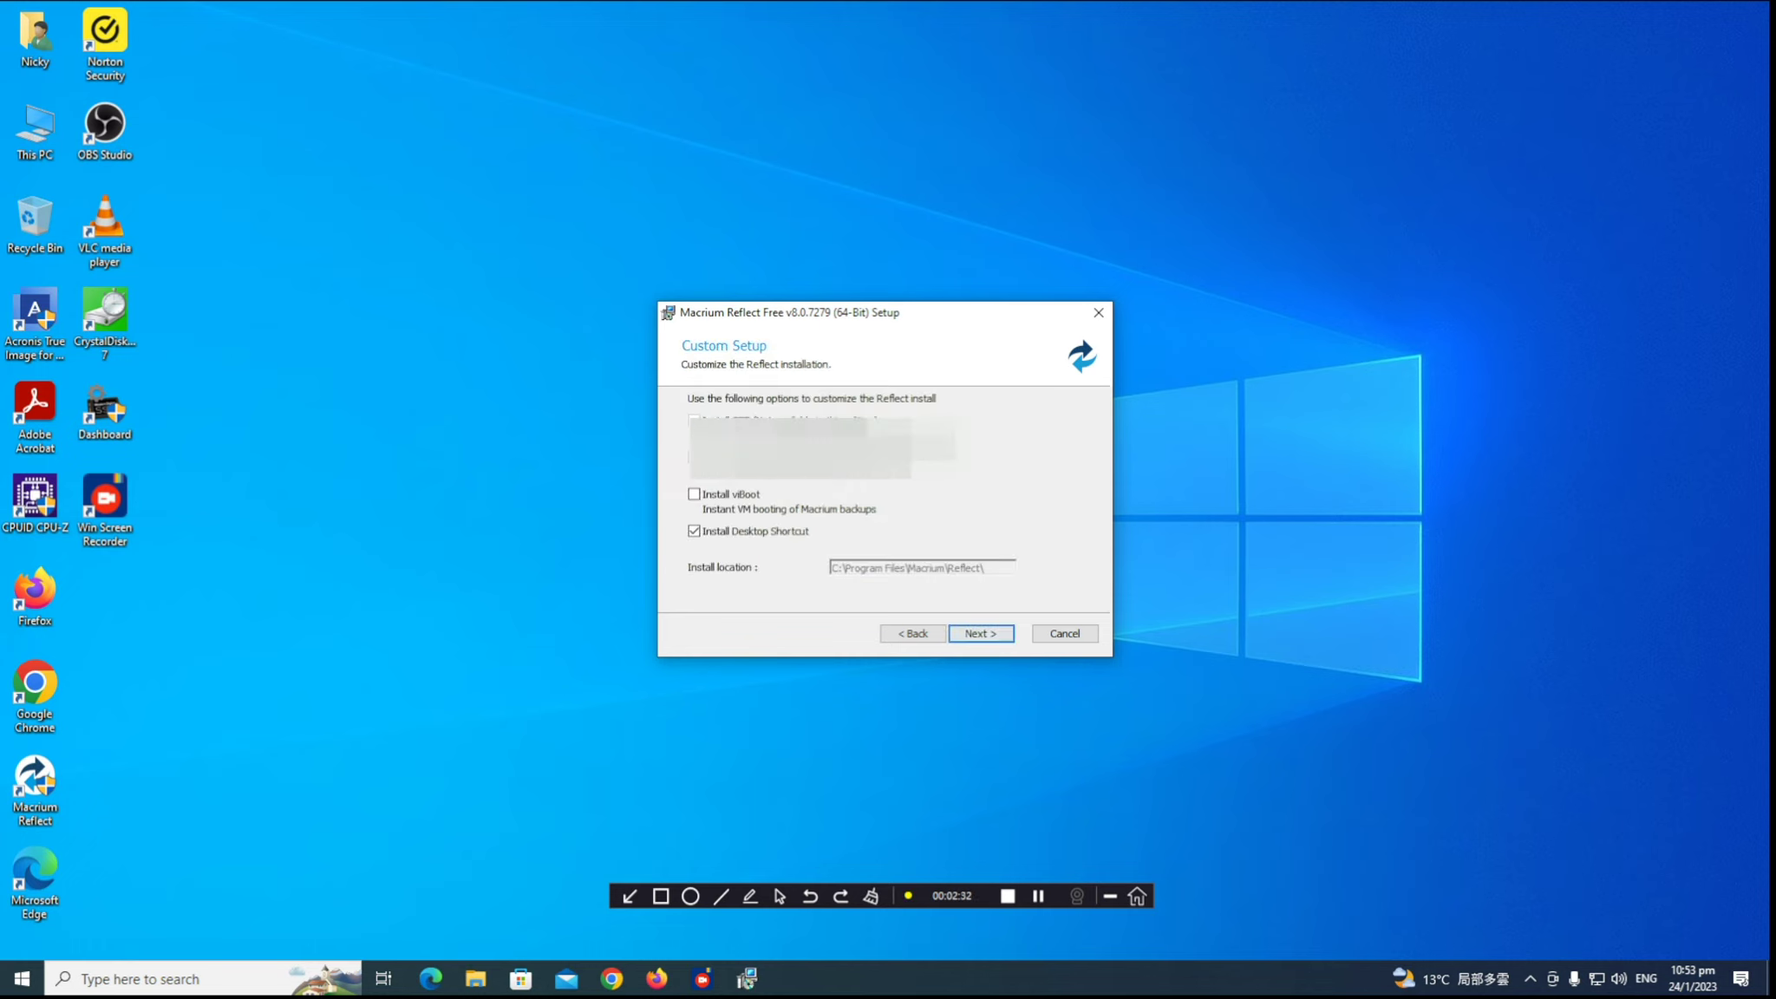
key("Return")
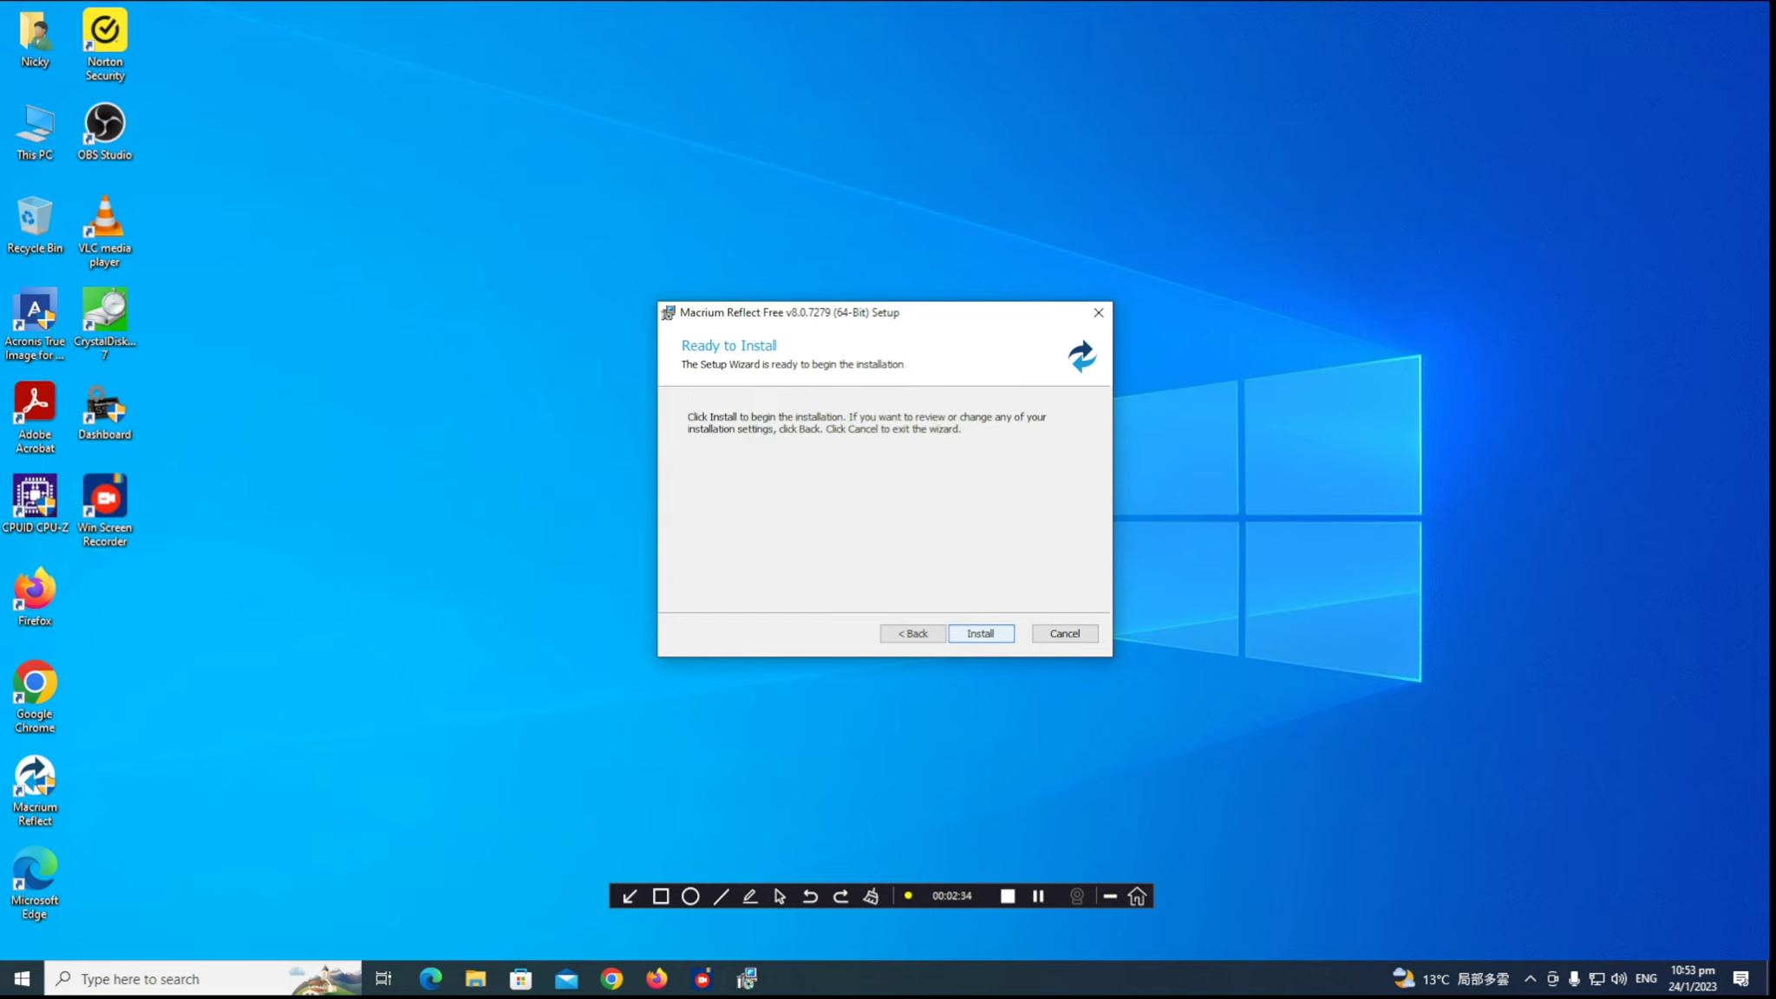
key("Return")
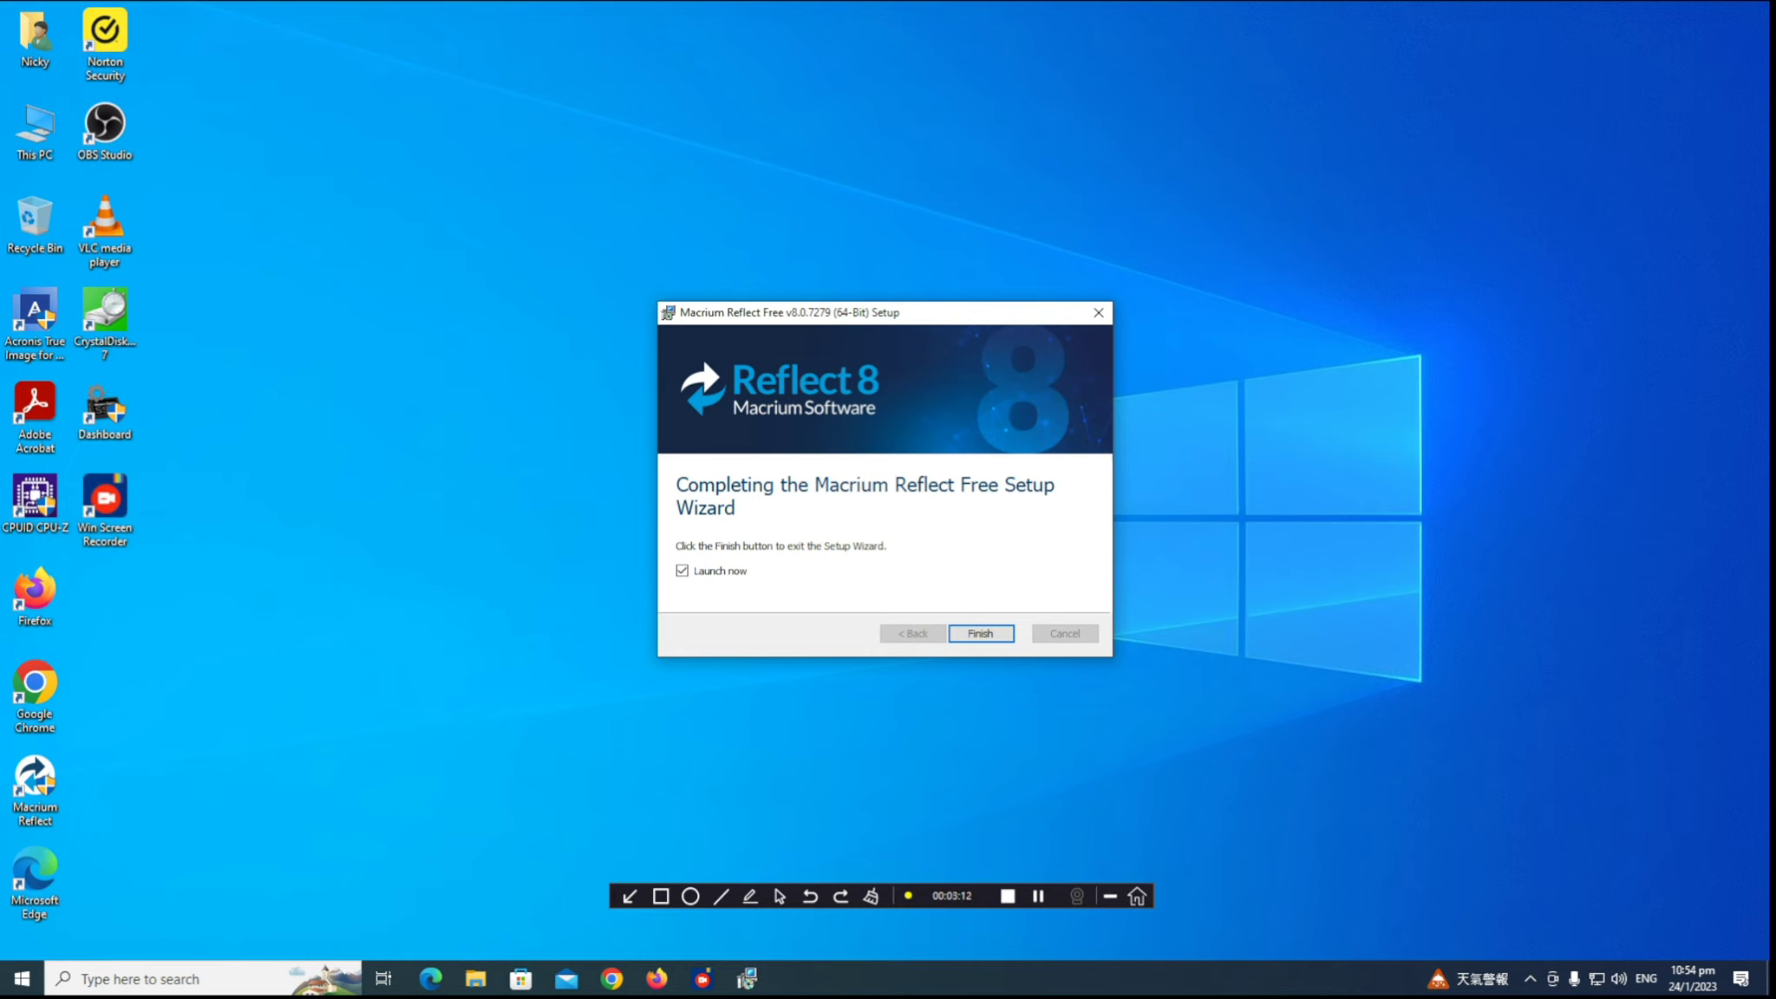
key("Return")
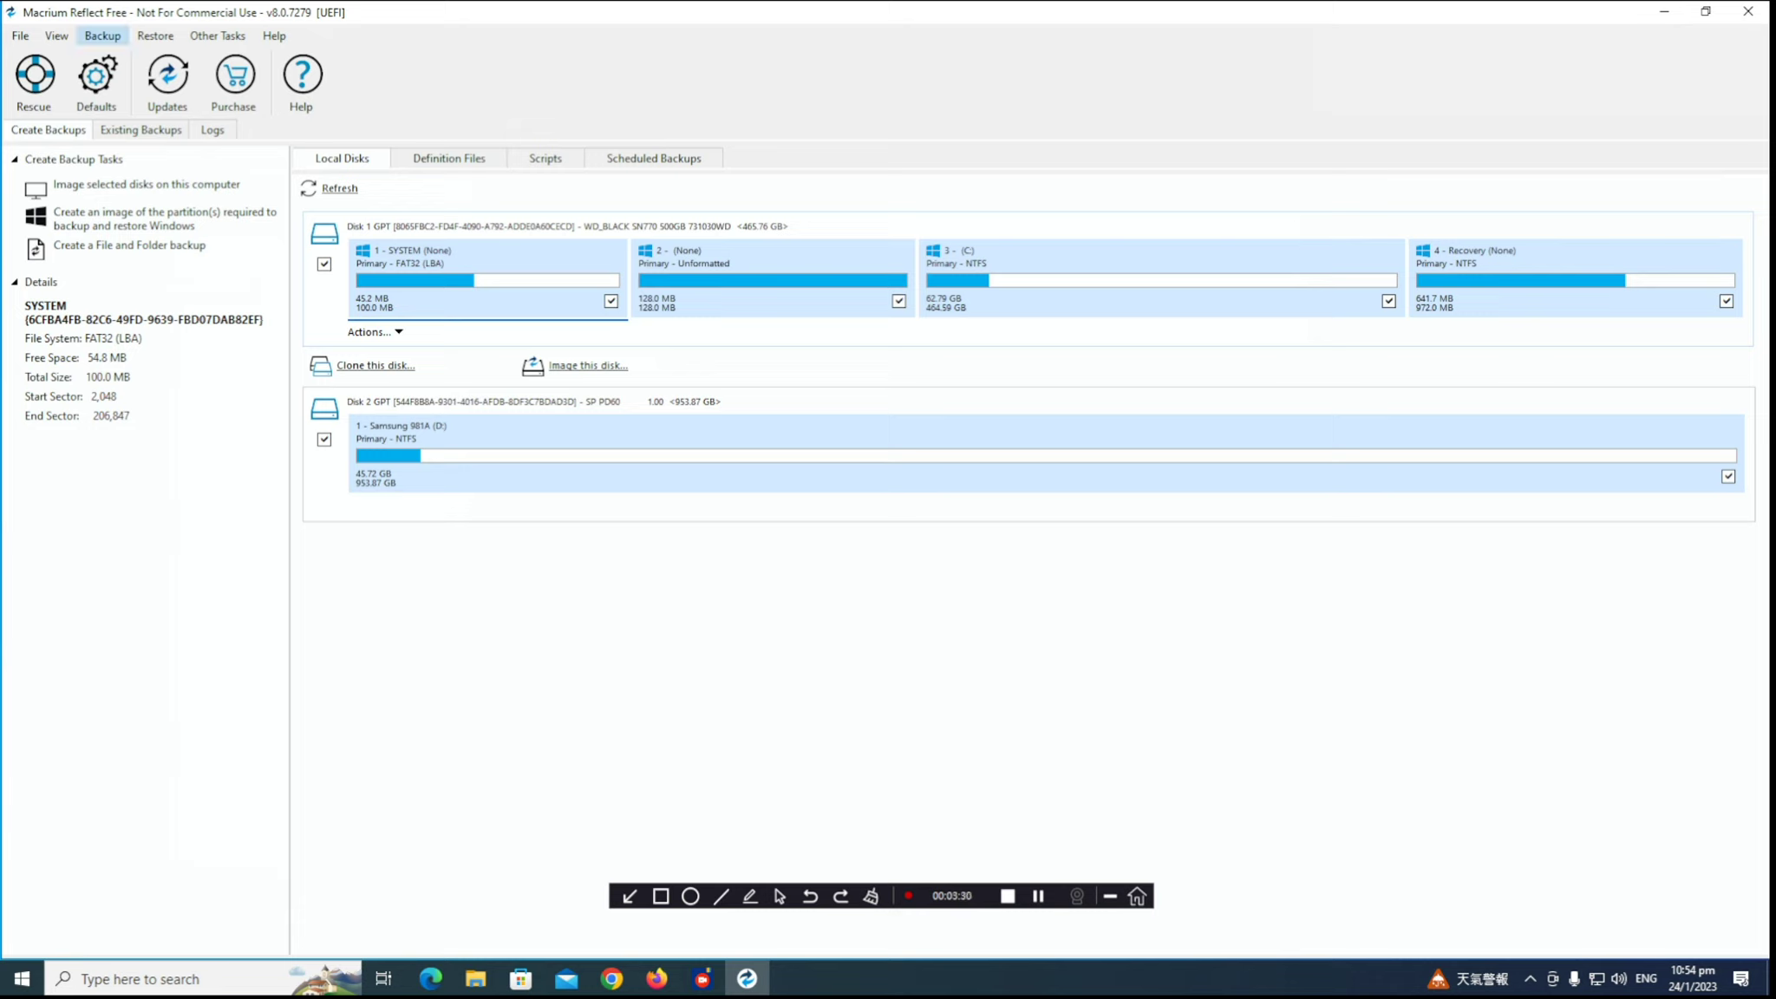
left_click(102, 36)
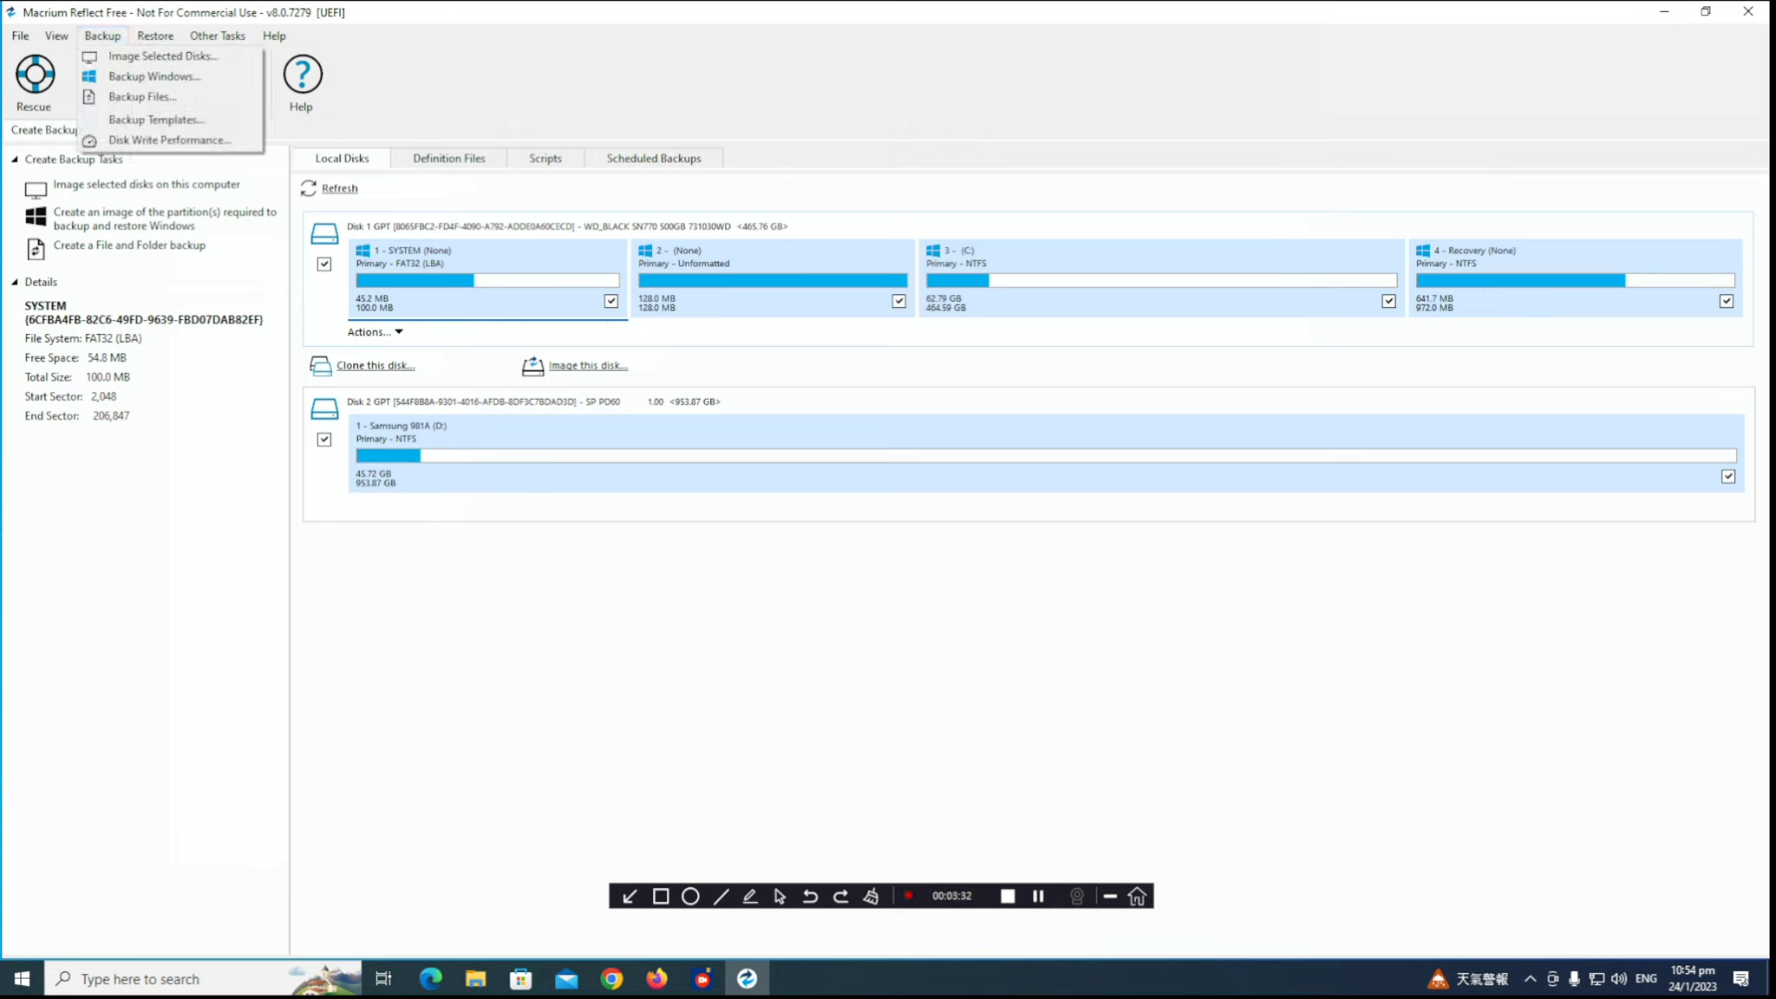
mouse_move(155, 36)
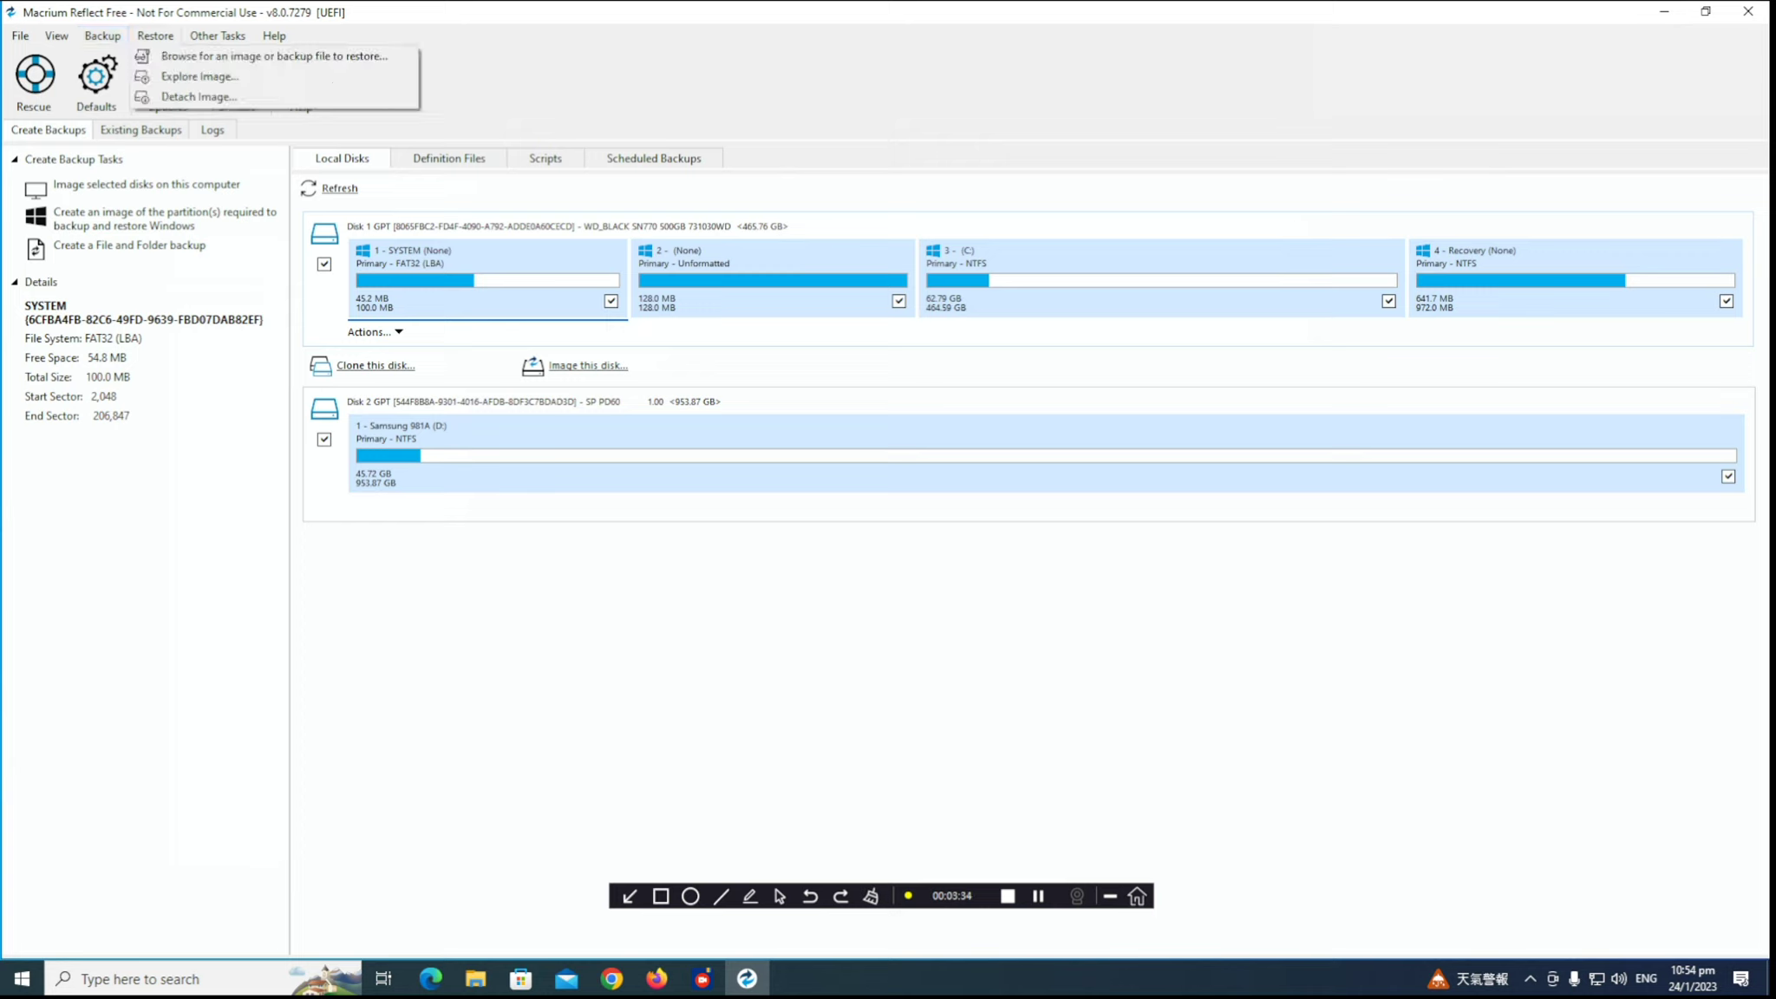
left_click(103, 35)
left_click(102, 35)
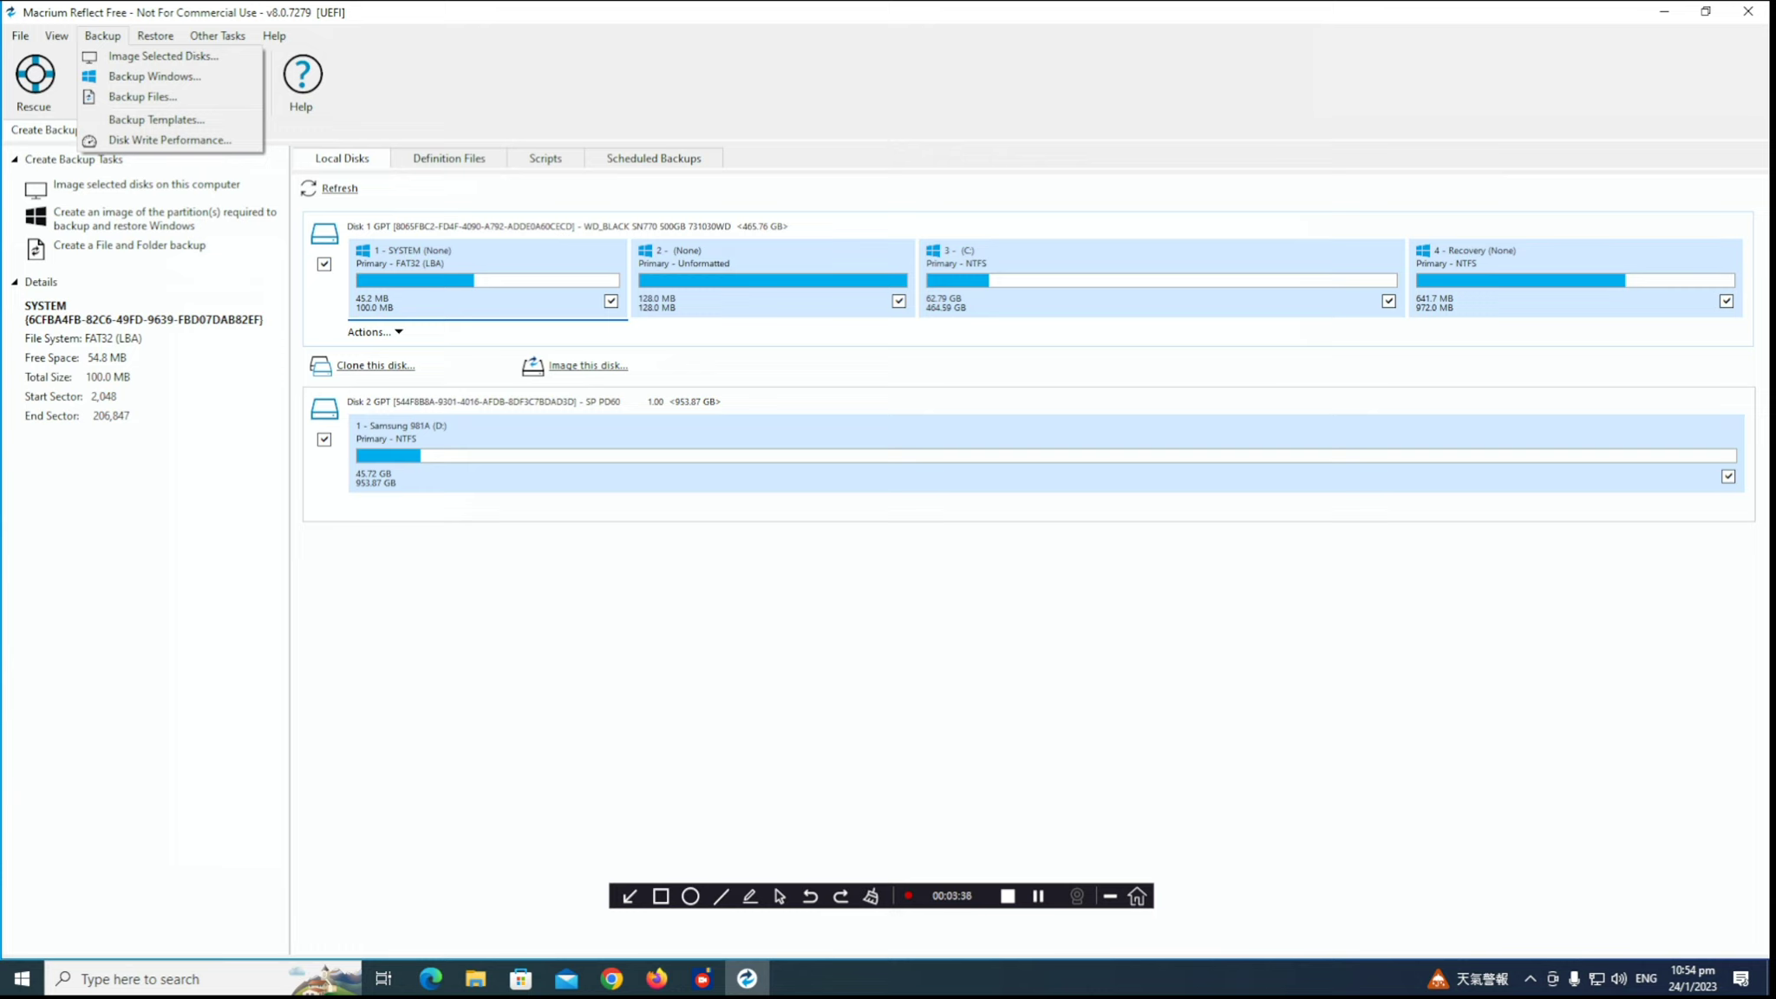
key("Escape")
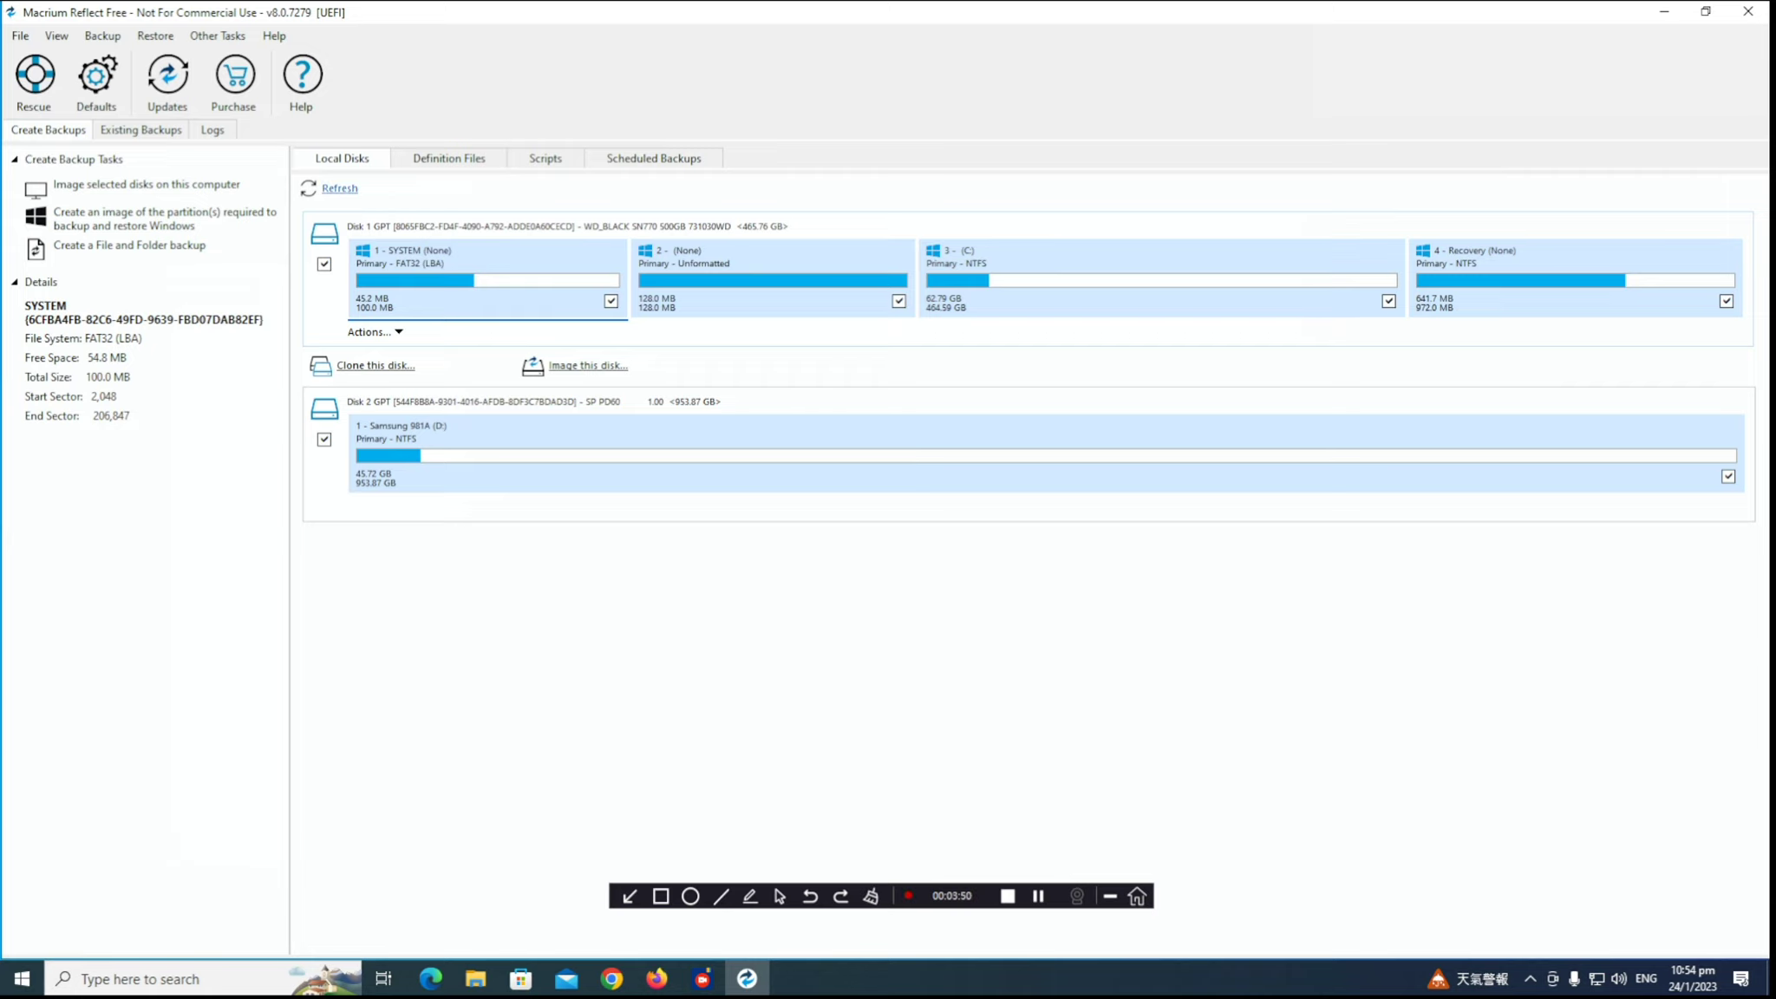
- Set up a clone of all Disk 1 (WD_BLACK SN770 500GB) partitions onto Disk 2 (SP PD60) without a schedule
left_click(375, 365)
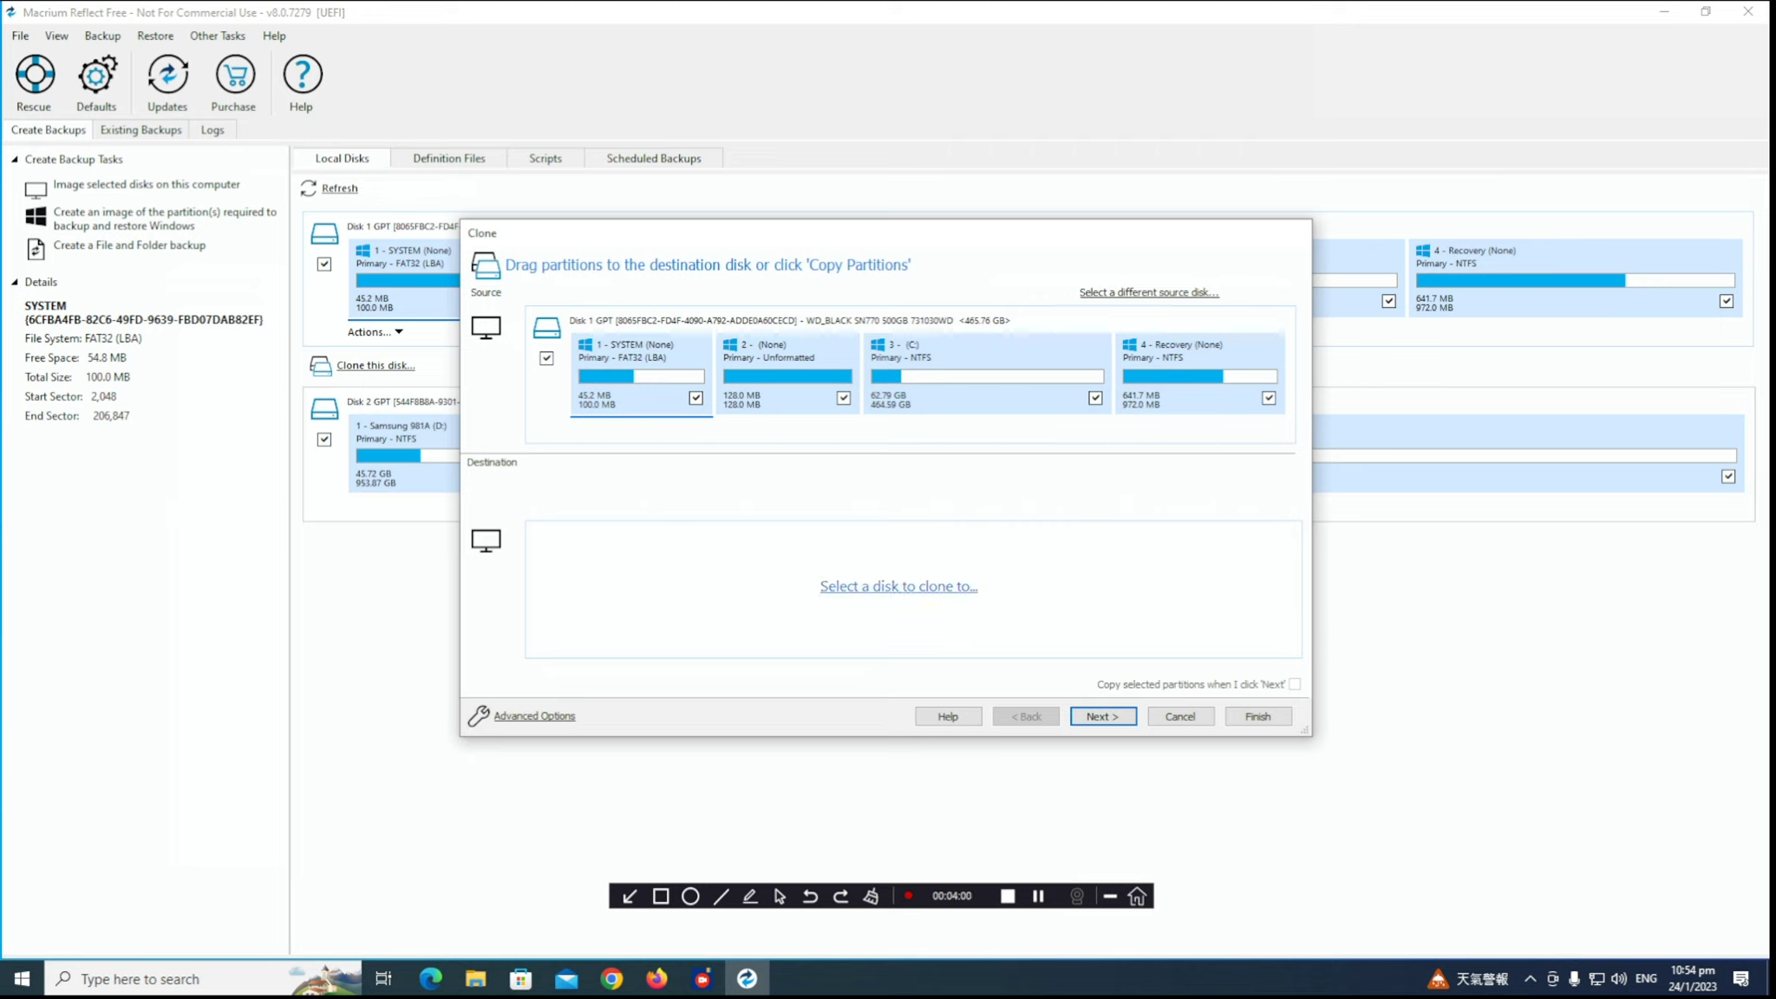
left_click(898, 586)
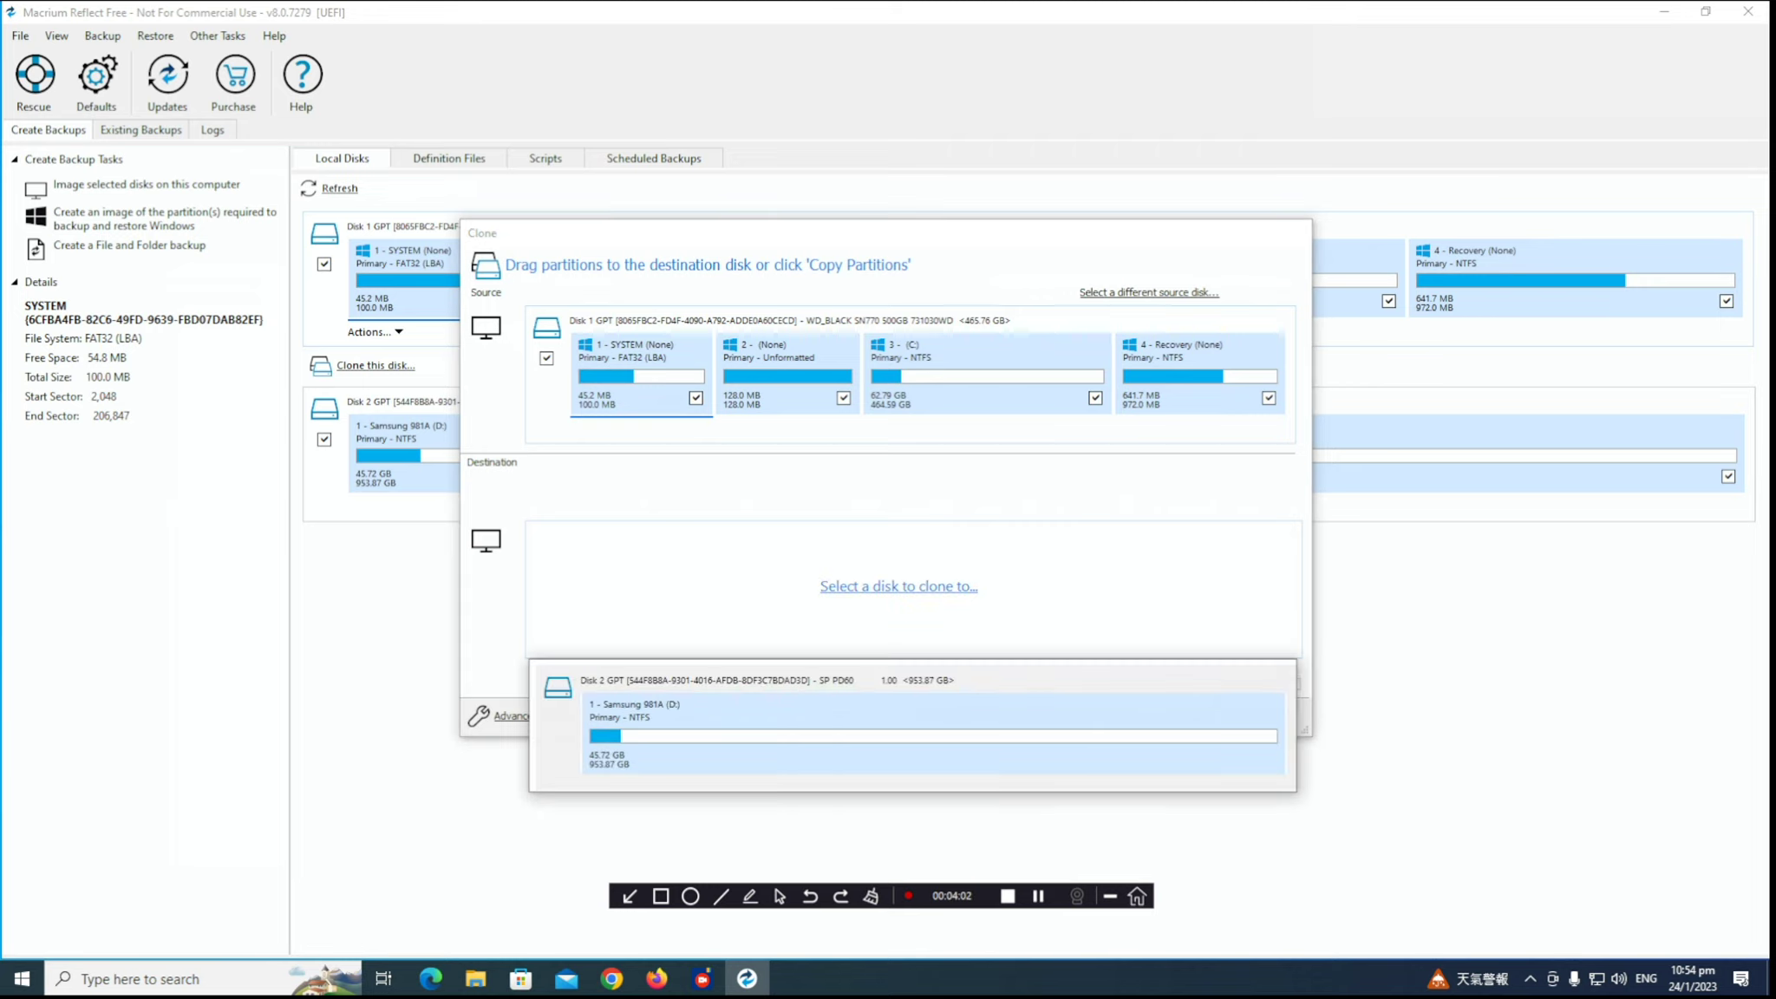
left_click(932, 733)
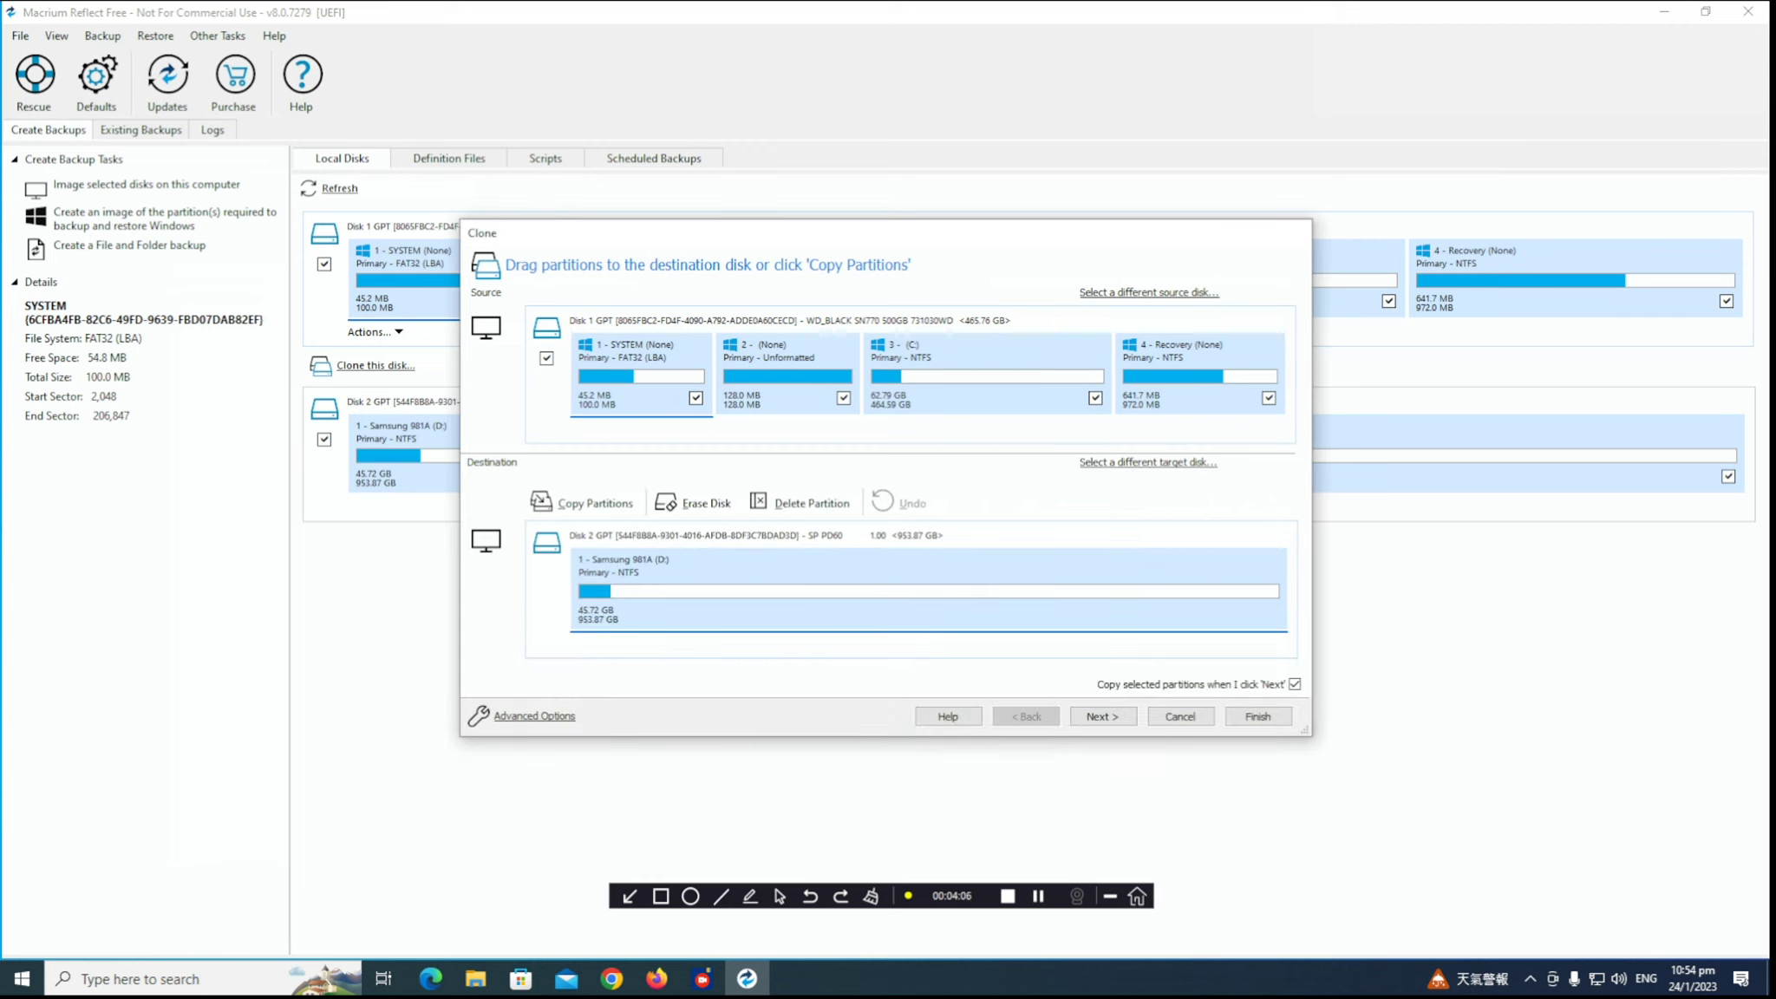
left_click(1102, 716)
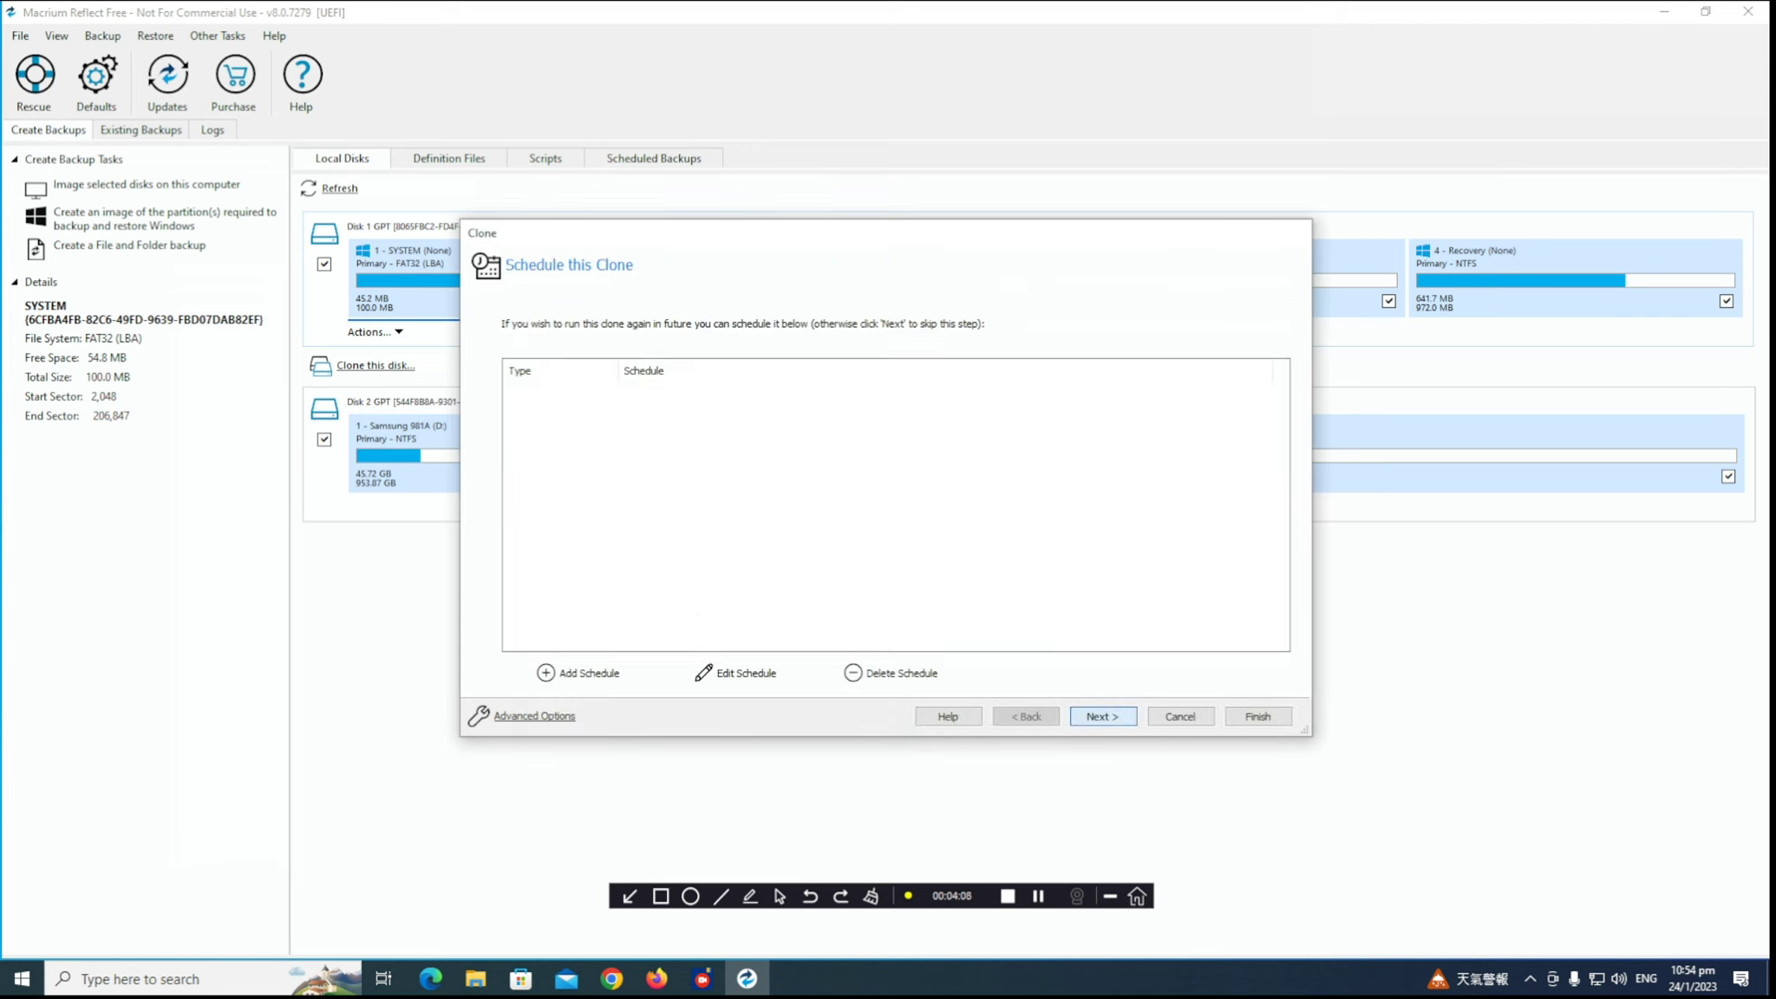
key("Return")
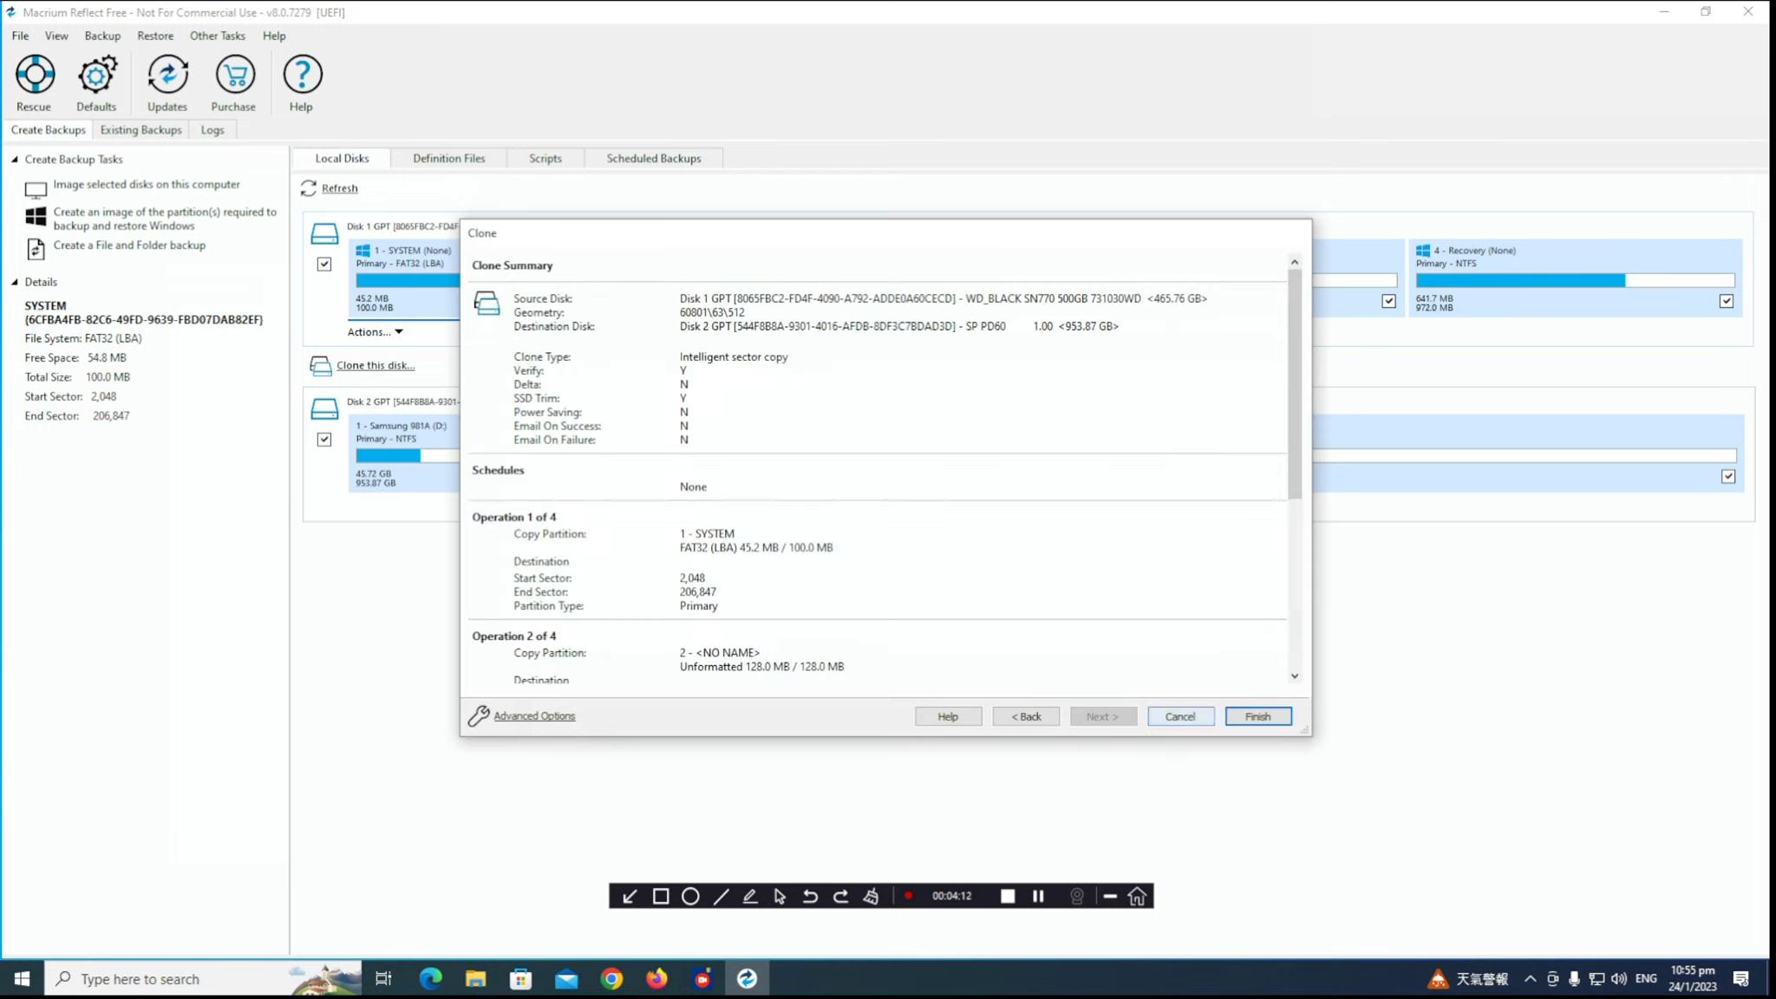
scroll(876, 468, "down", 3)
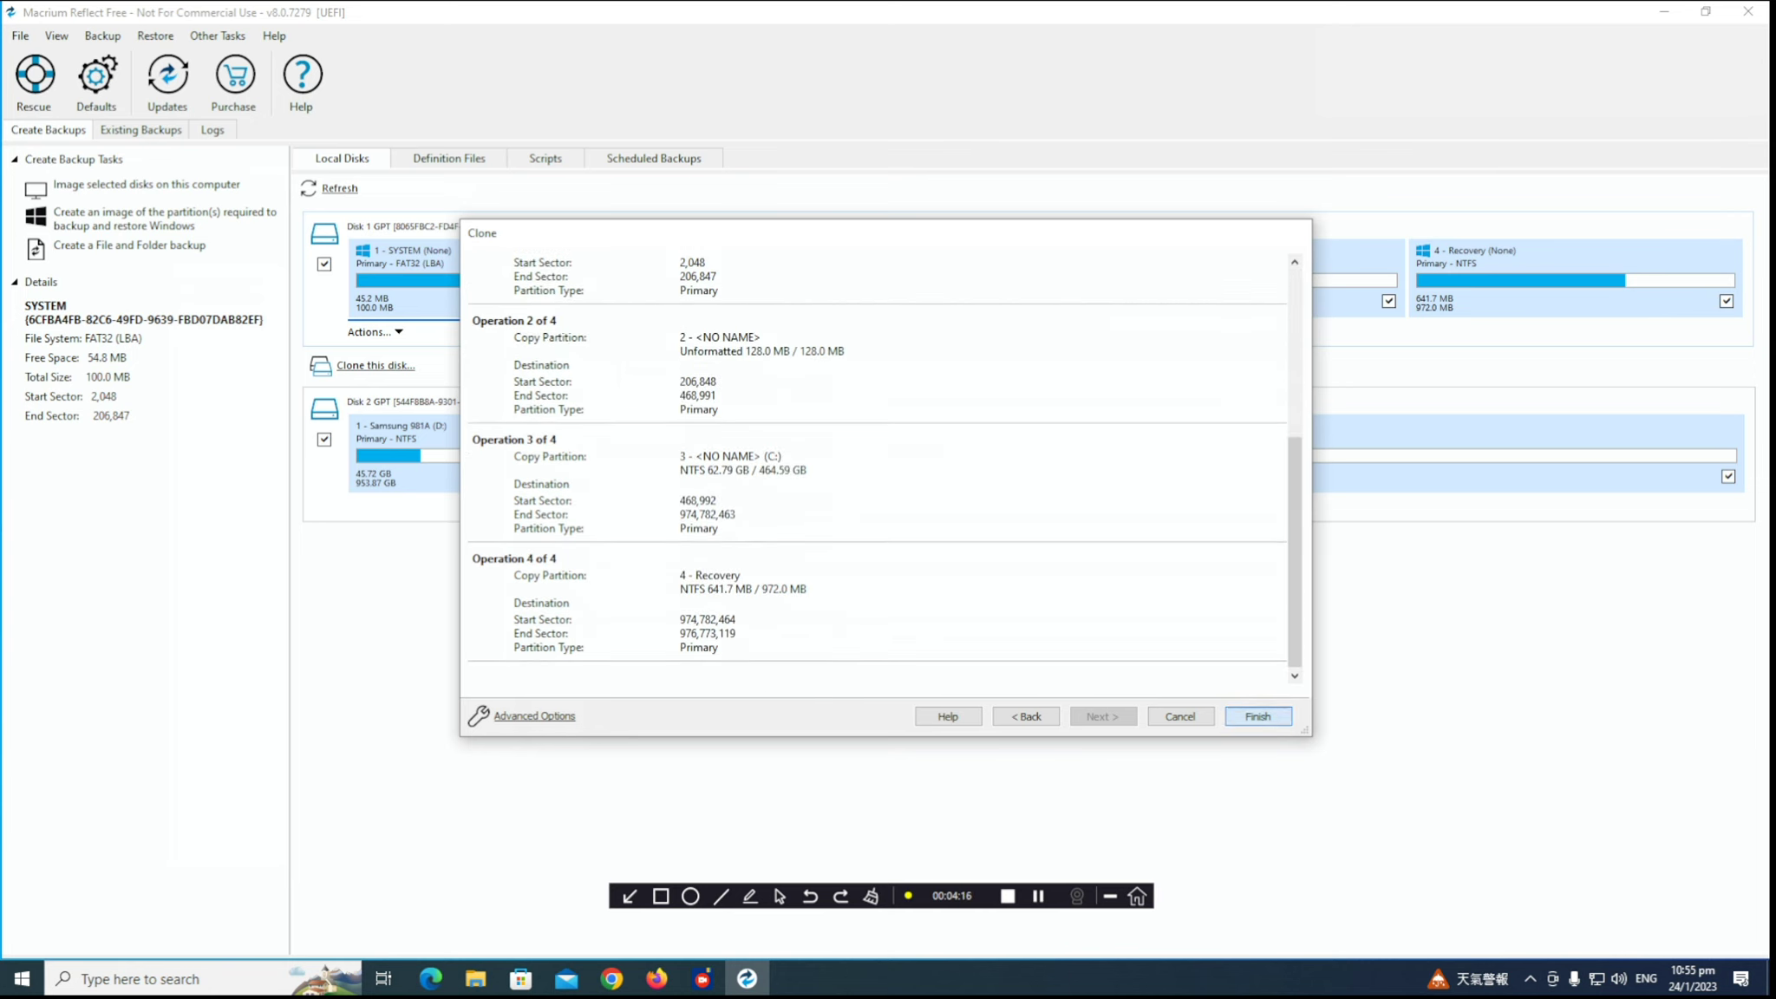
left_click(1258, 716)
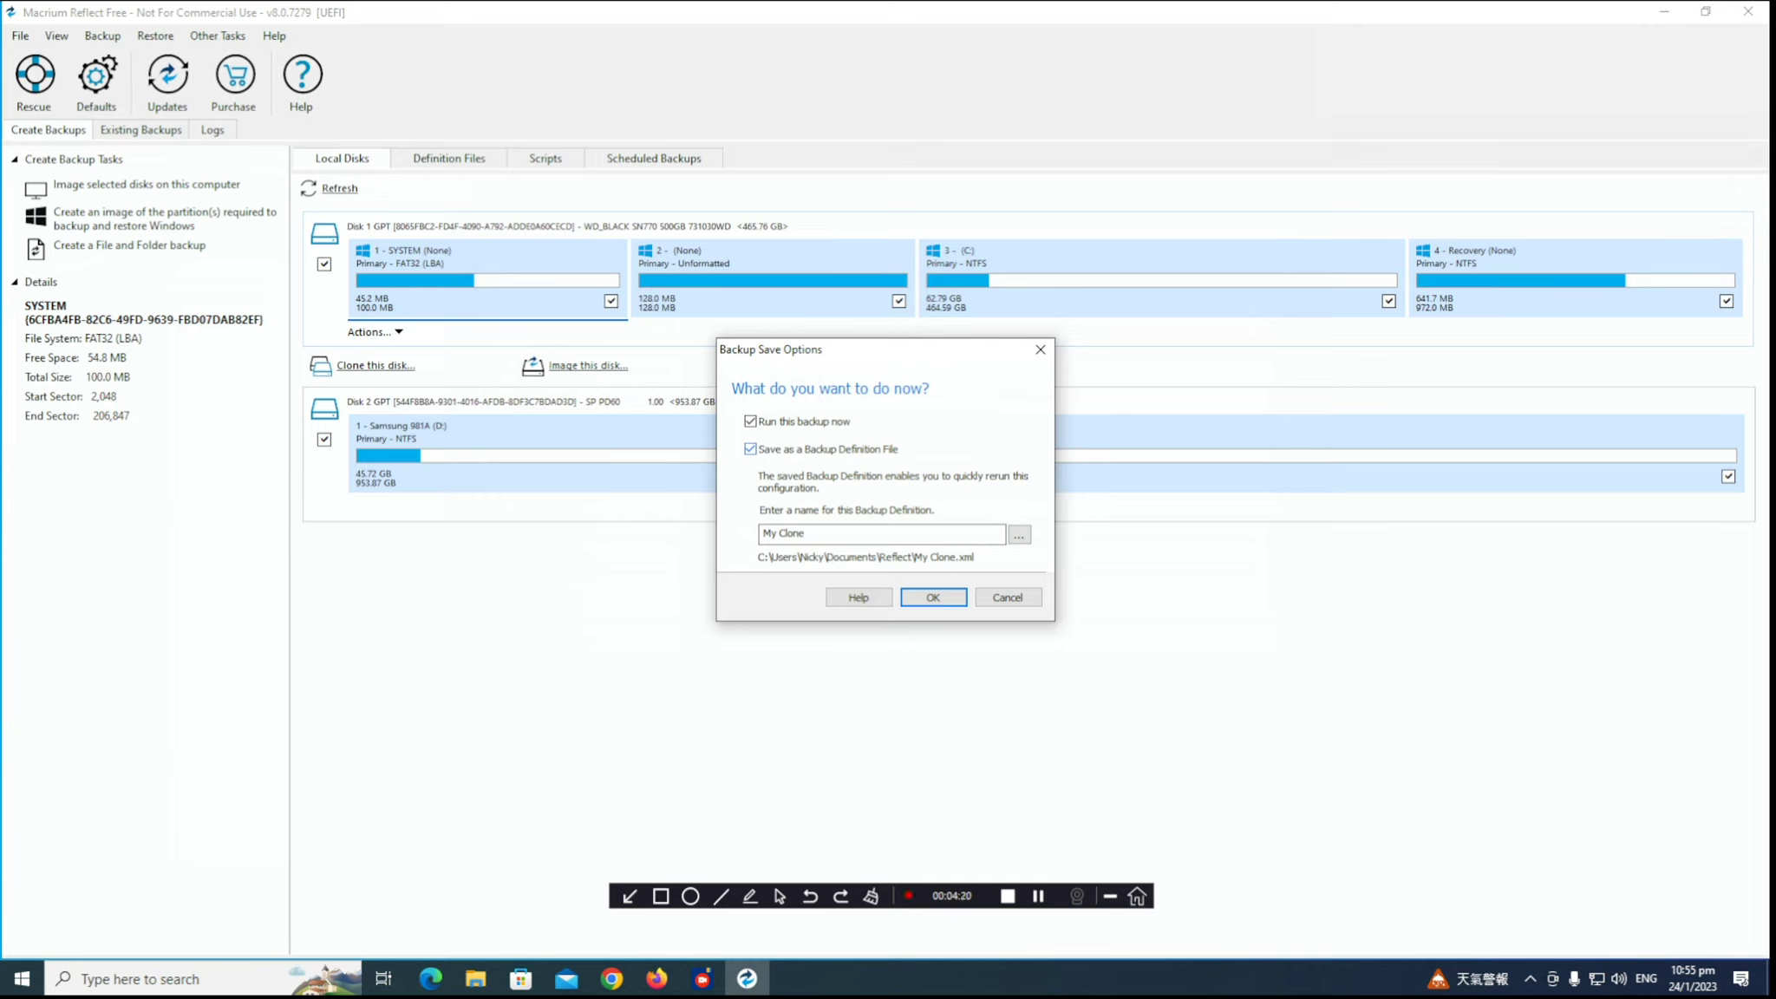
- Run the clone immediately and save its configuration as a backup definition file named My Clone
left_click(750, 449)
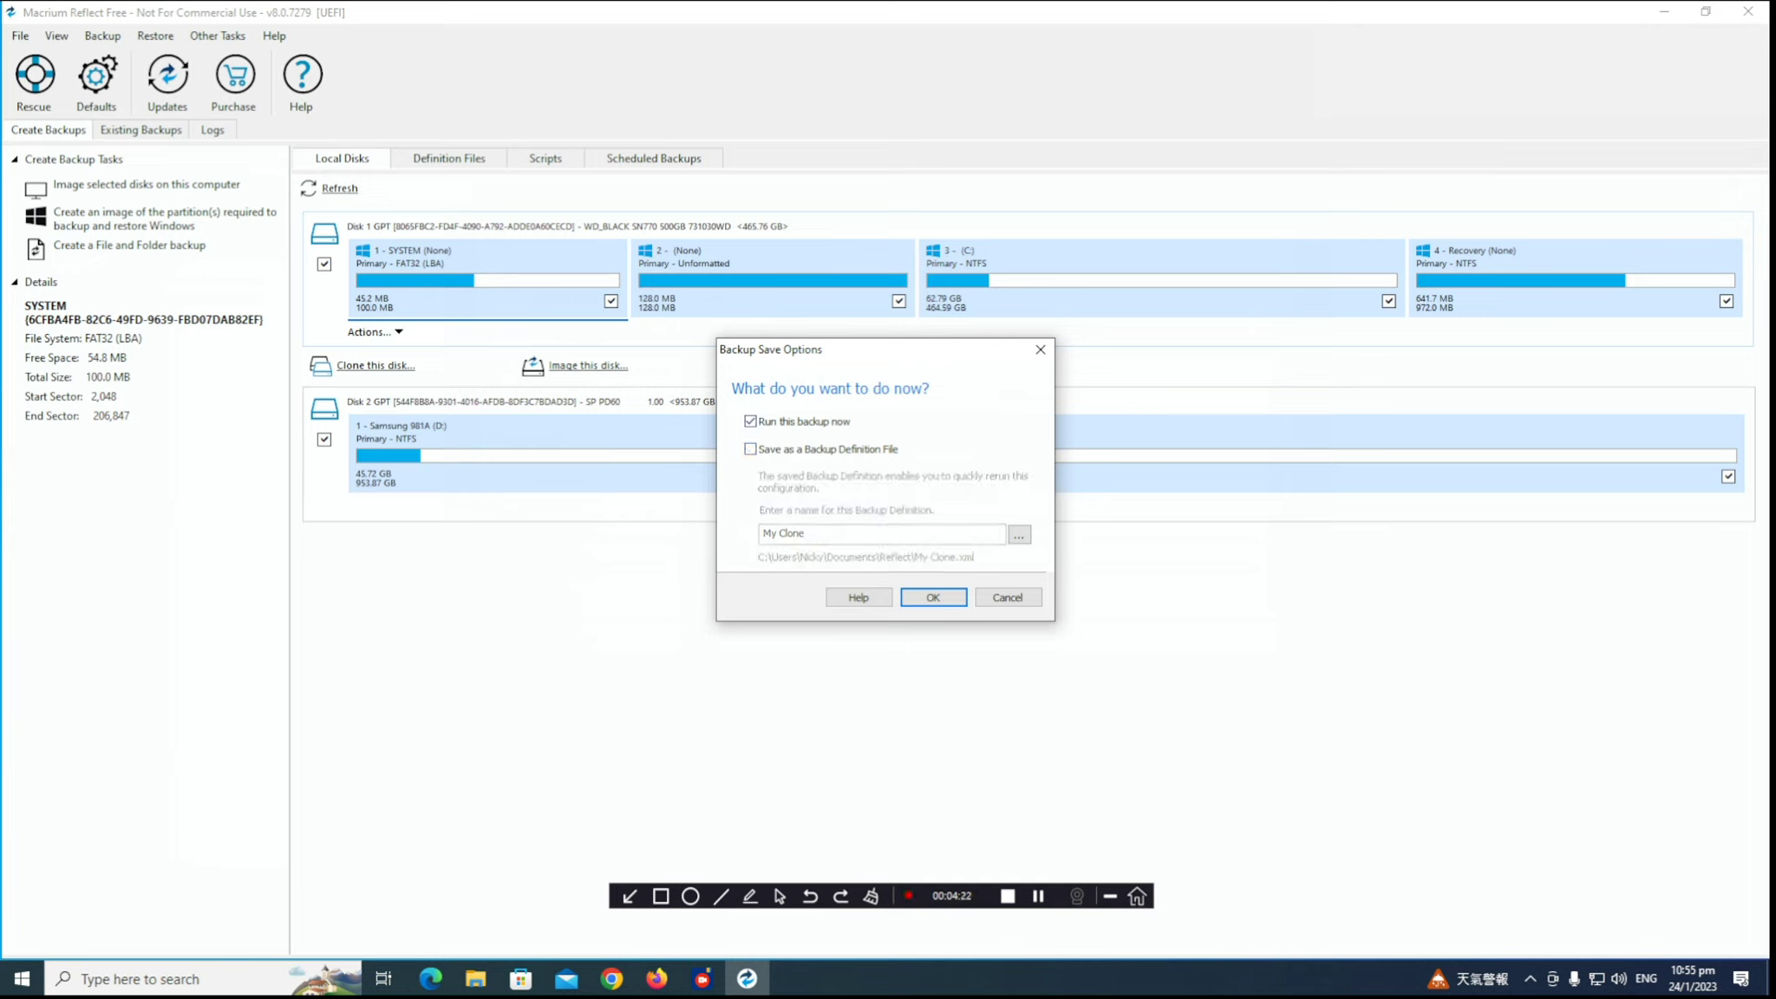
left_click(750, 421)
left_click(750, 421)
left_click(750, 448)
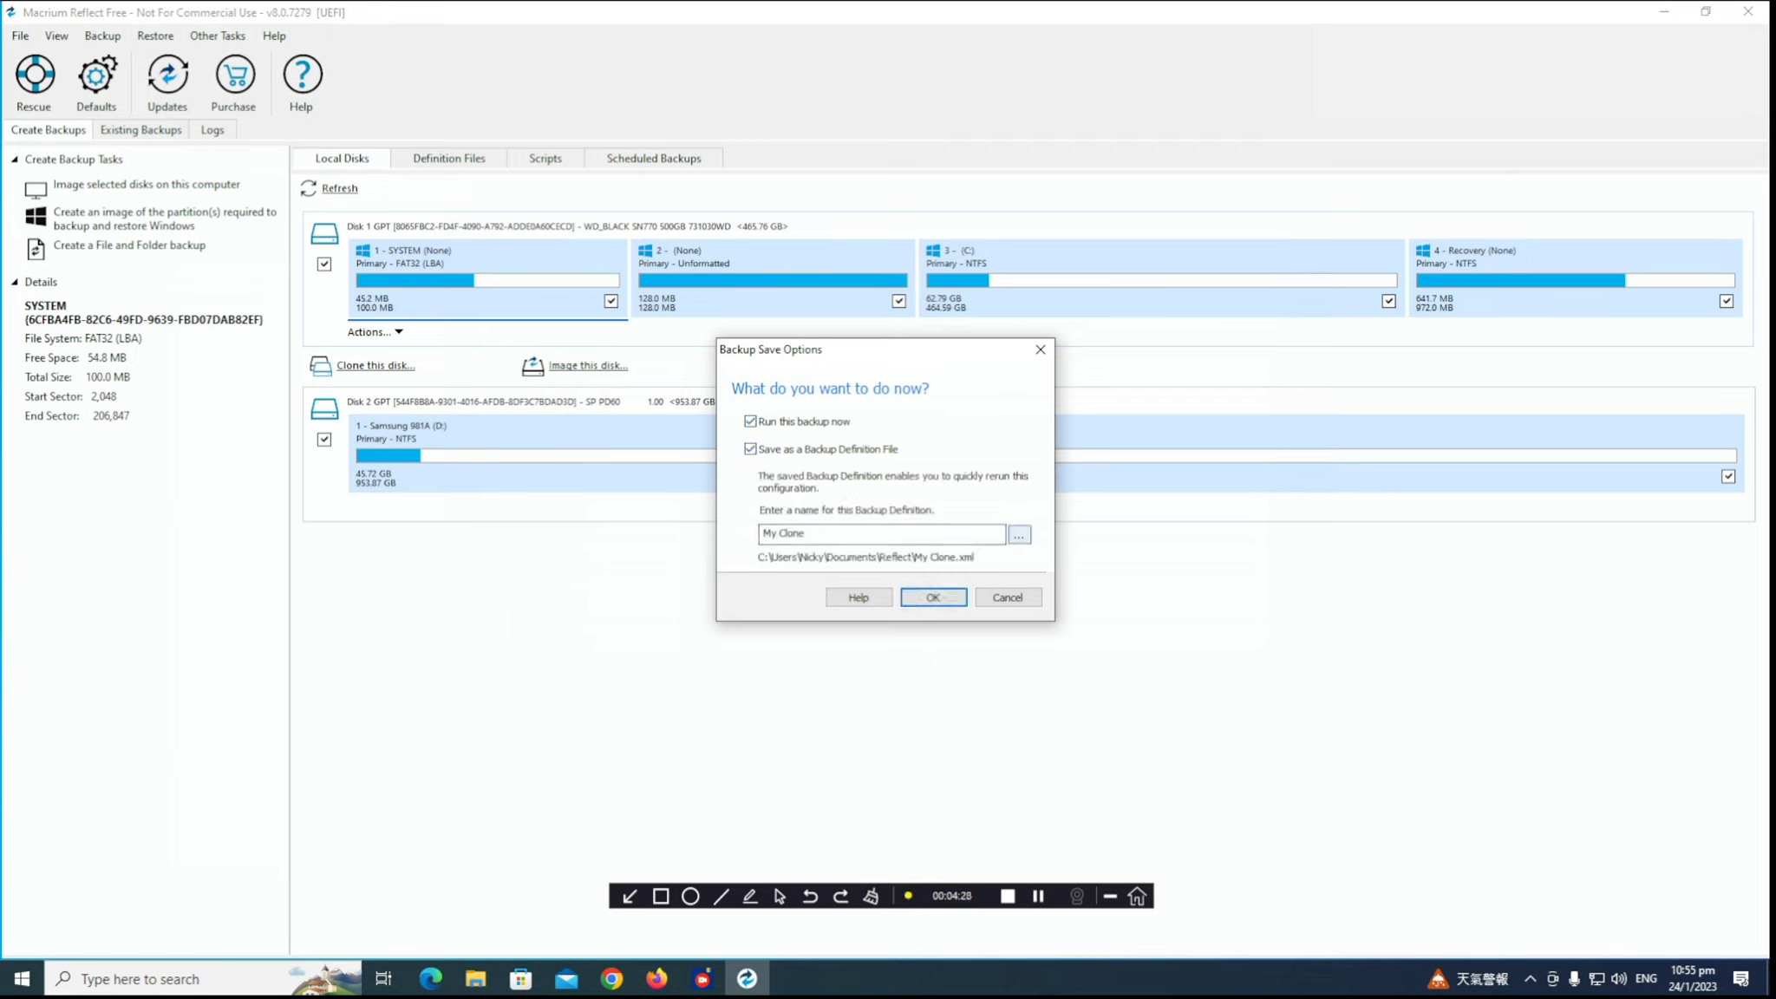
key("Return")
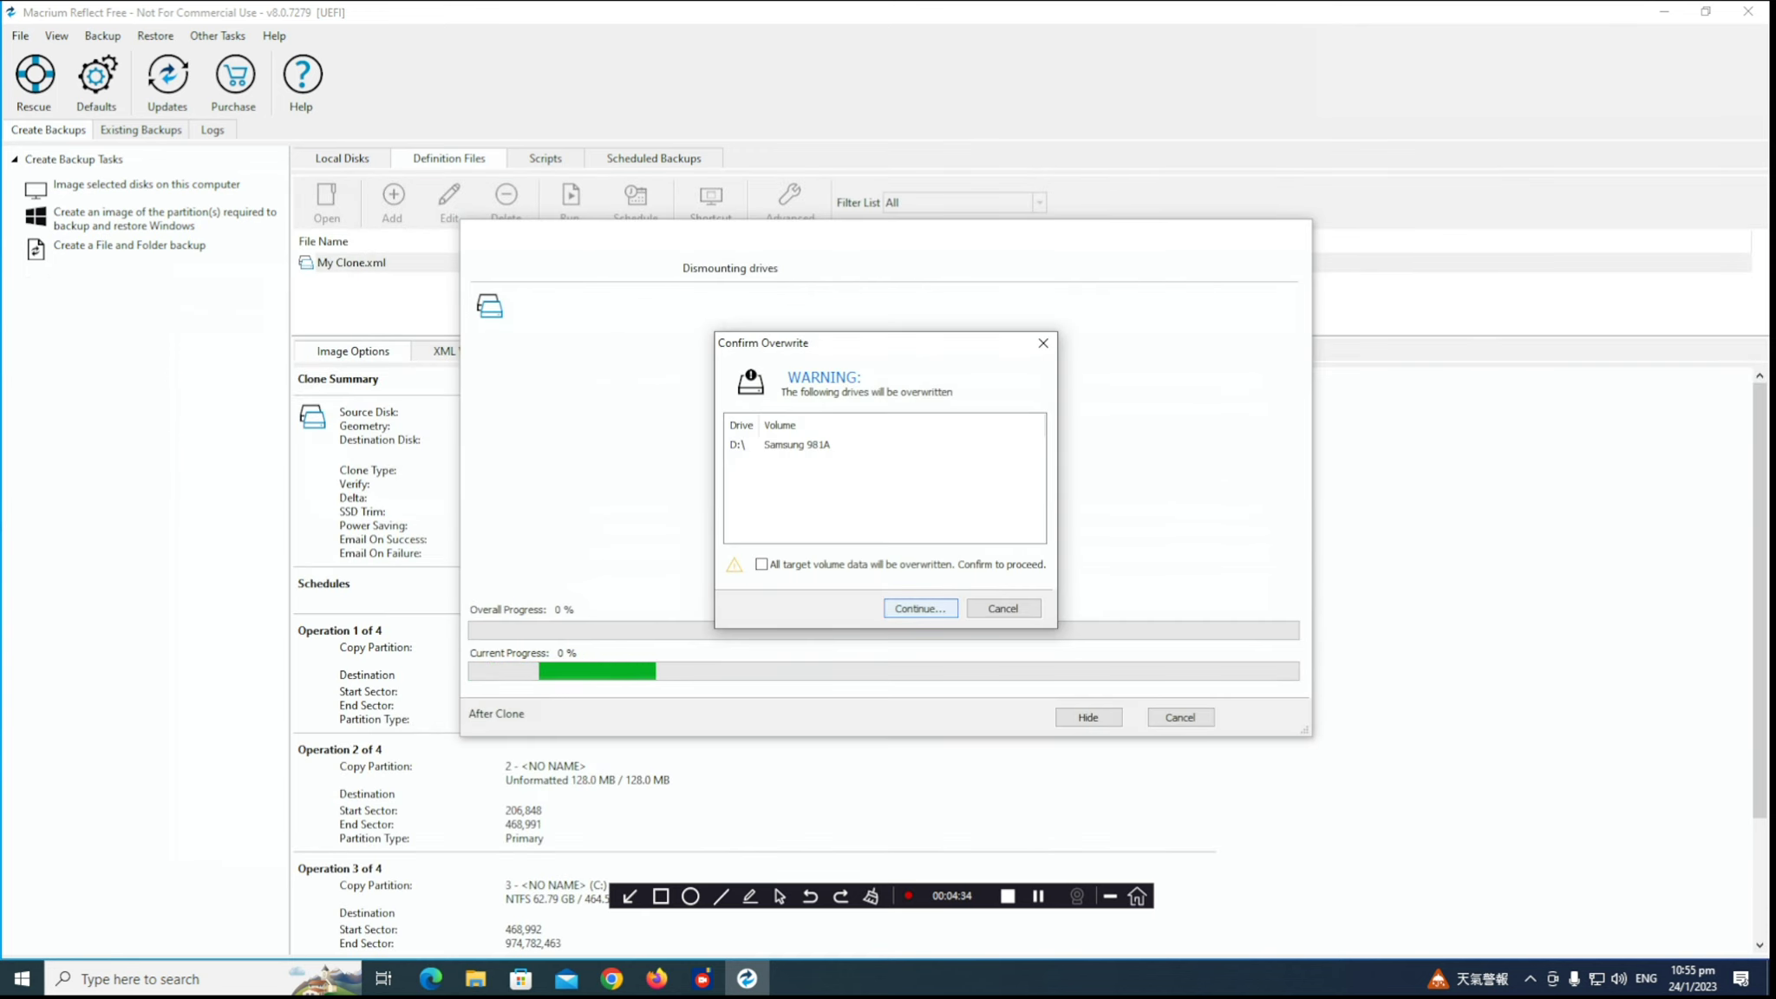
- Confirm overwriting all data on the target volume Samsung 981A (D:) and continue with the clone
key("Return")
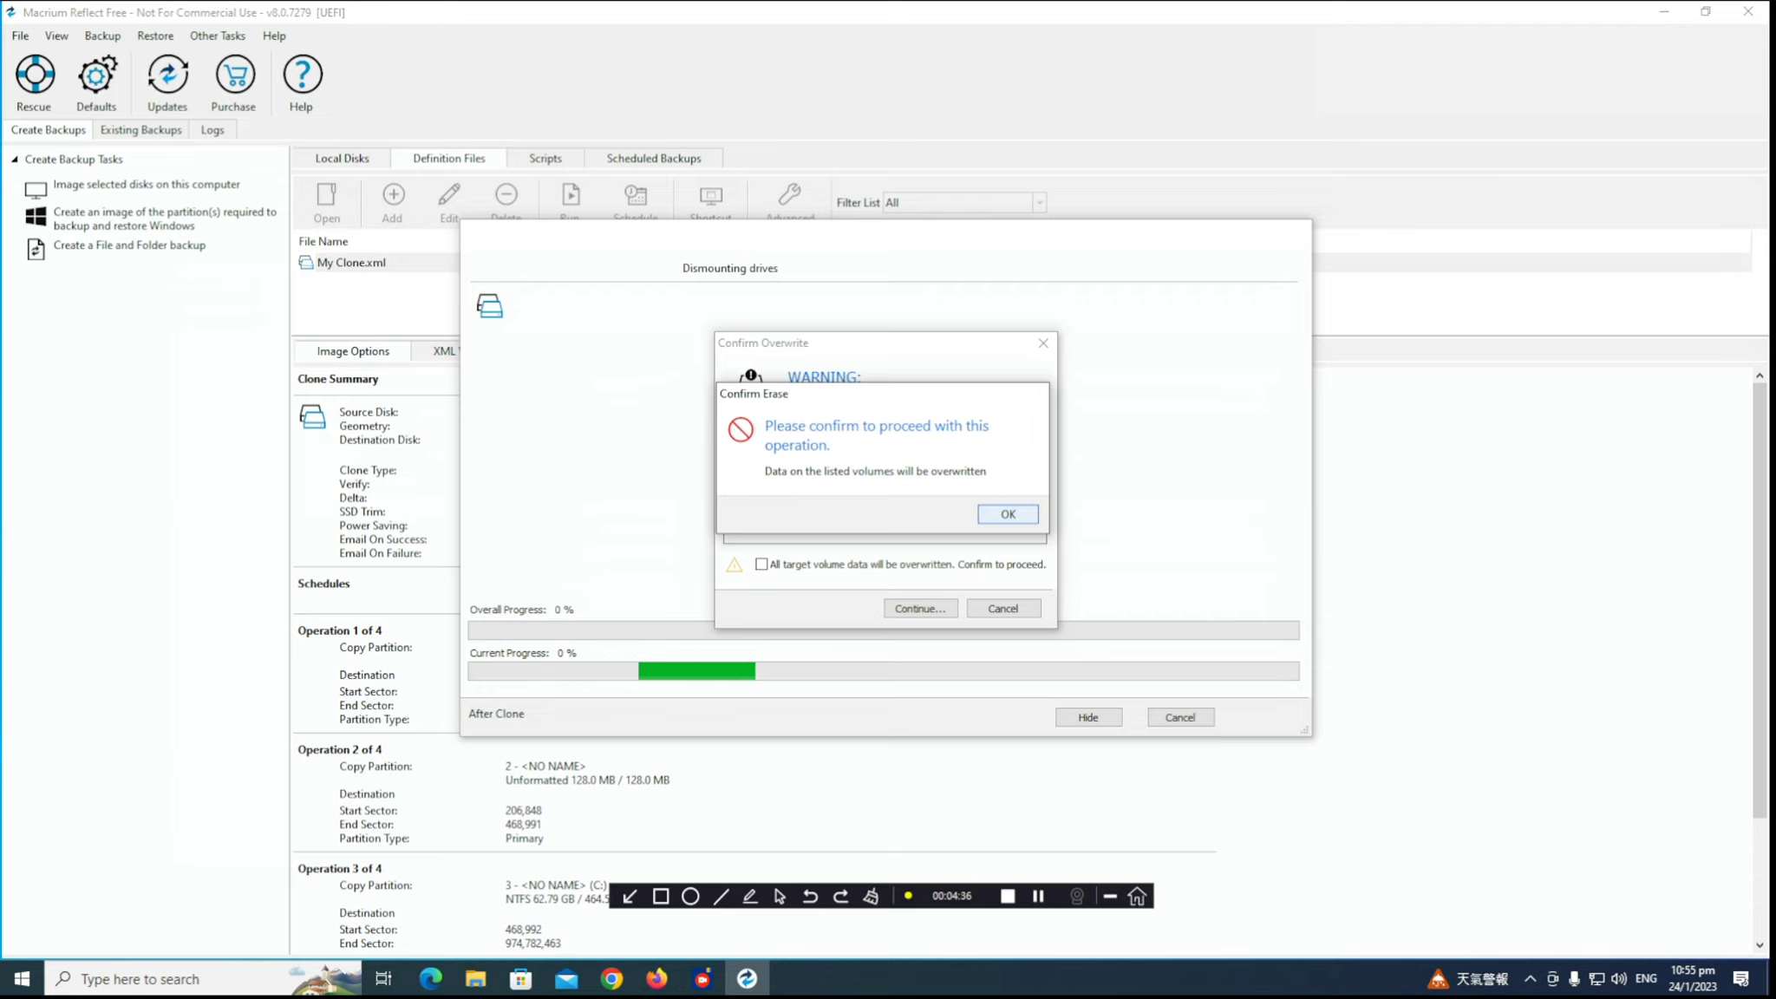
key("Return")
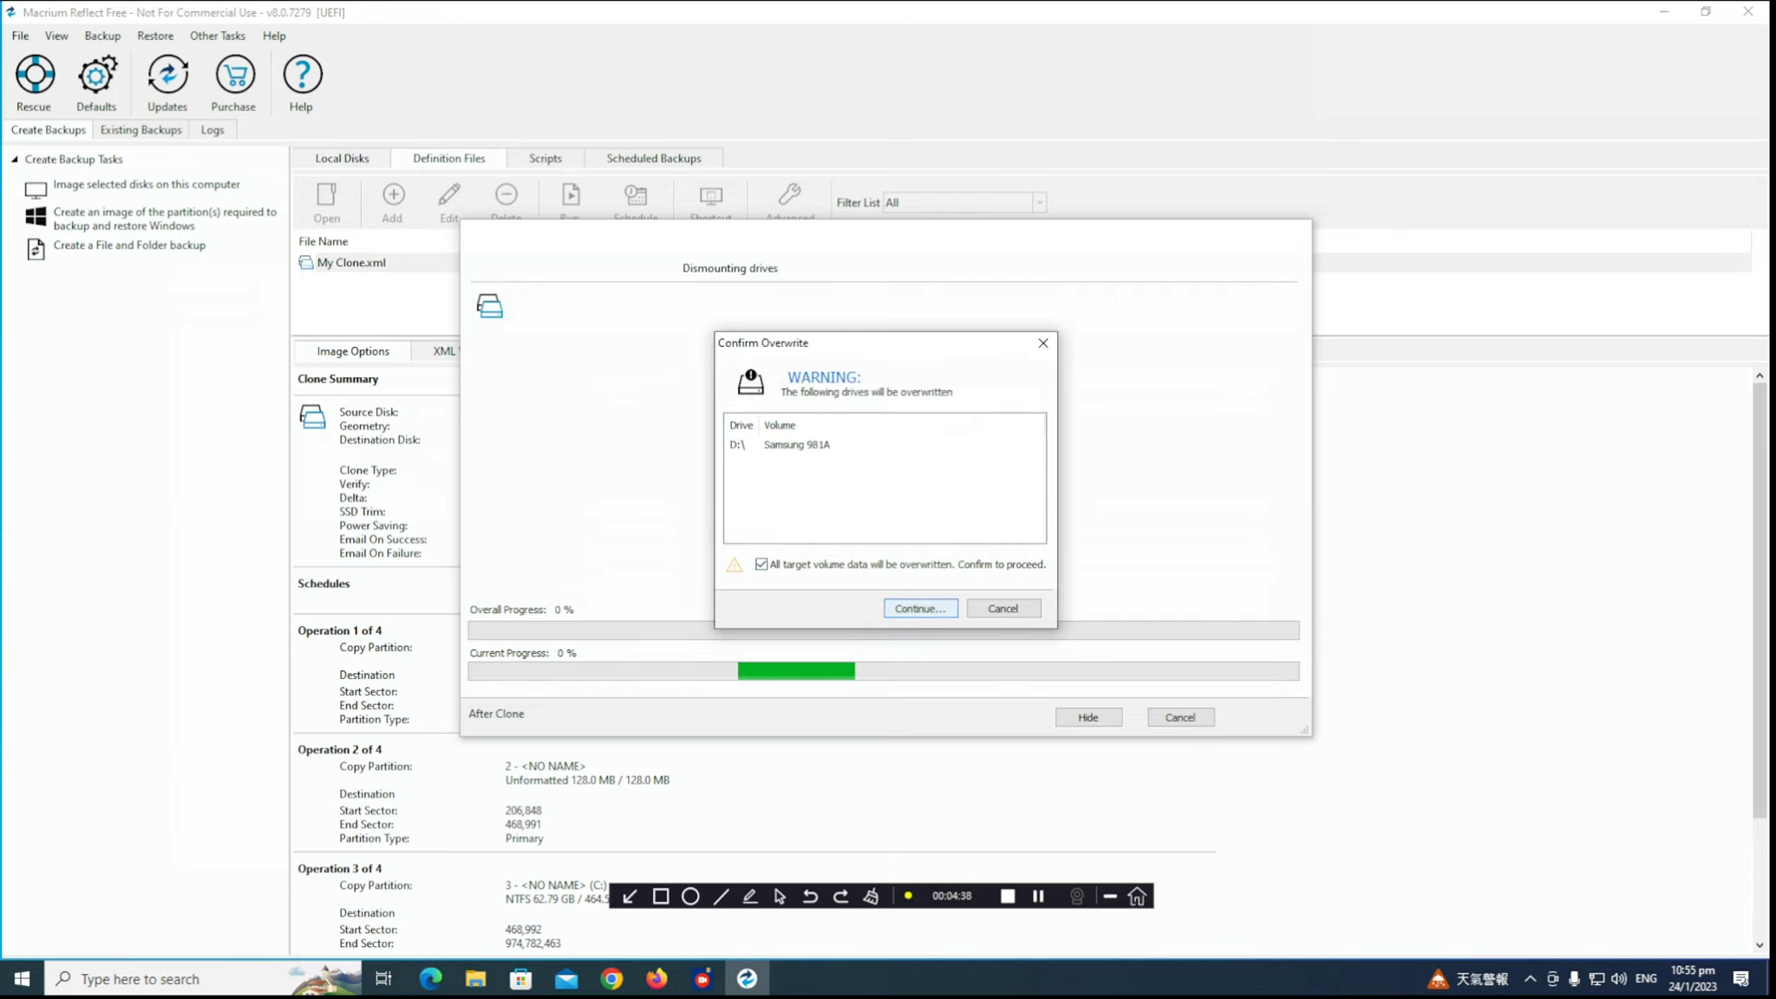
key("Return")
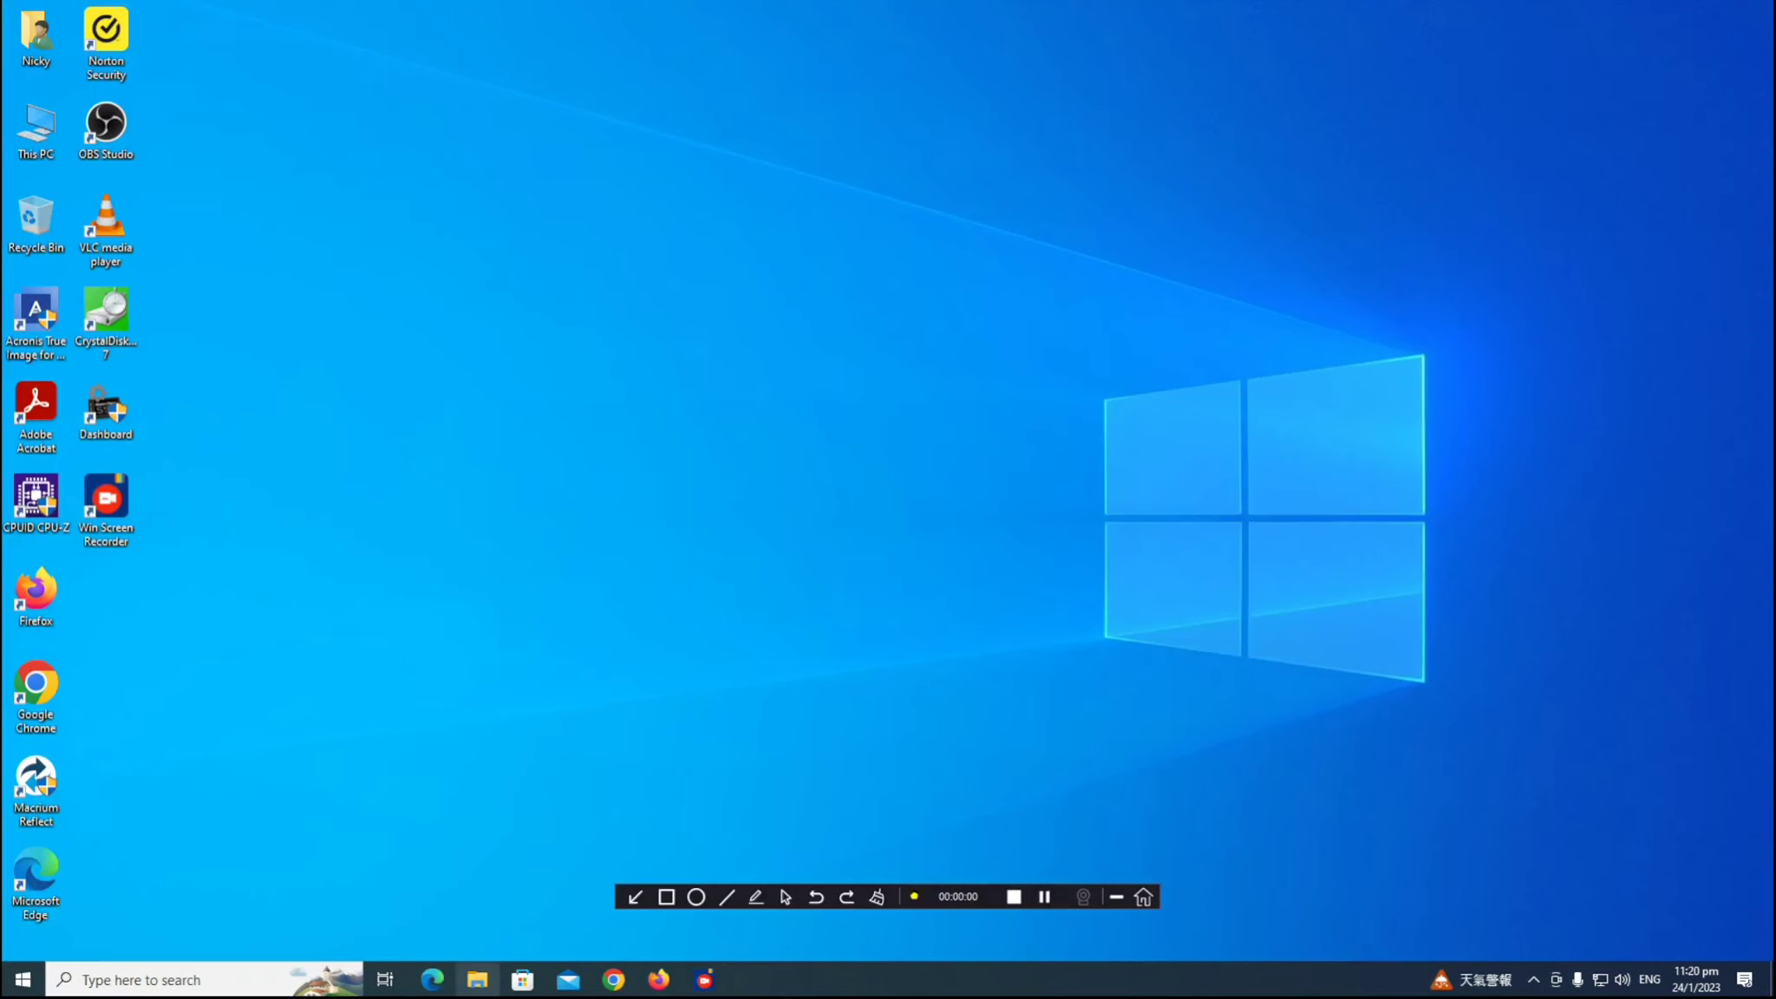
- Open File Explorer and clear its history through the folder options
left_click(476, 979)
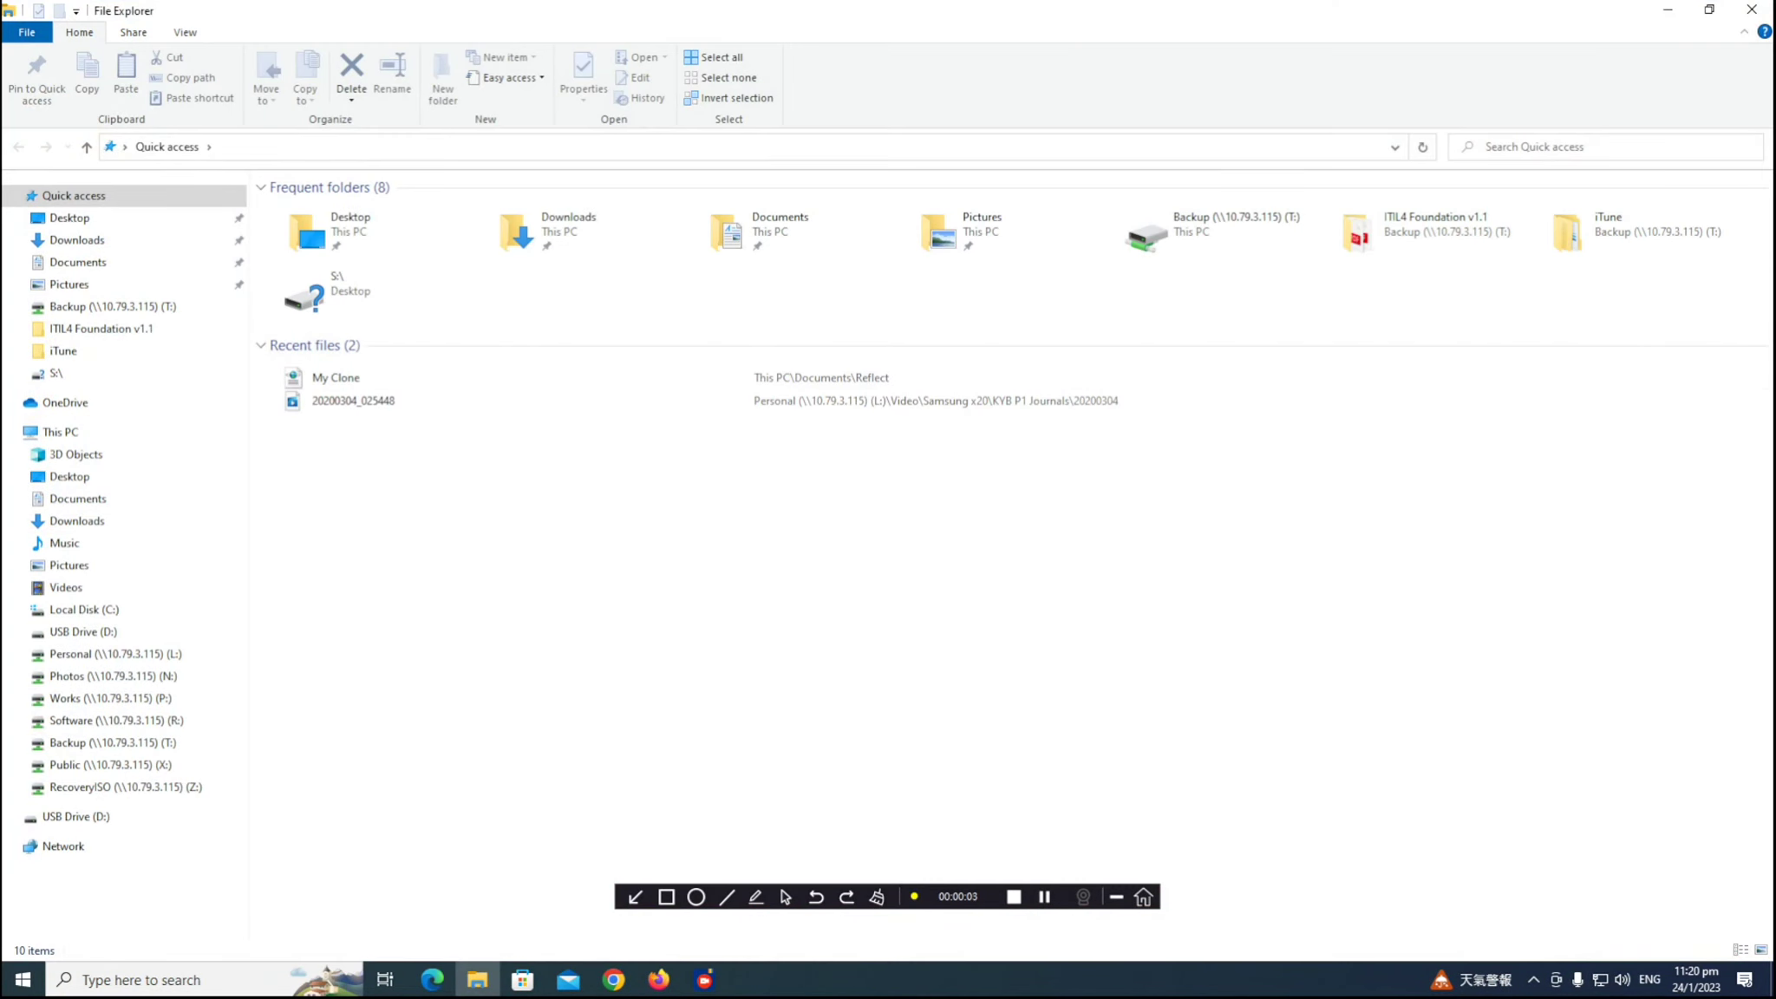
left_click(184, 32)
left_click(893, 73)
left_click(301, 505)
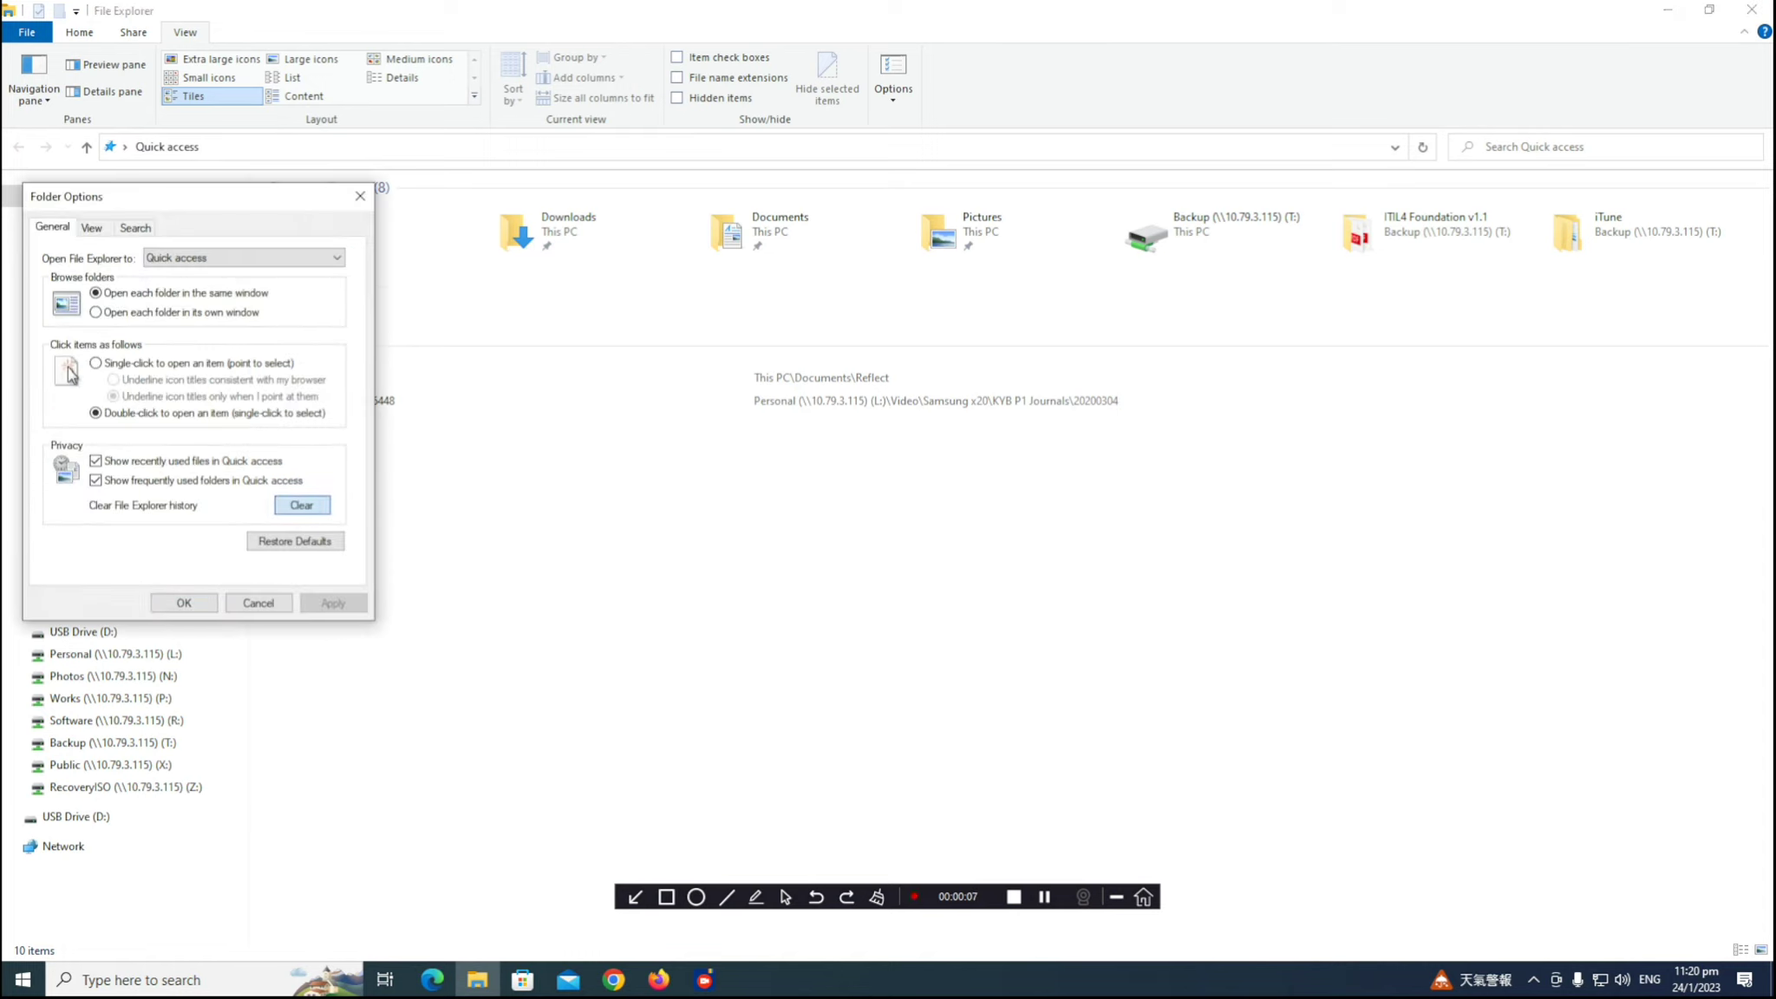
left_click(184, 602)
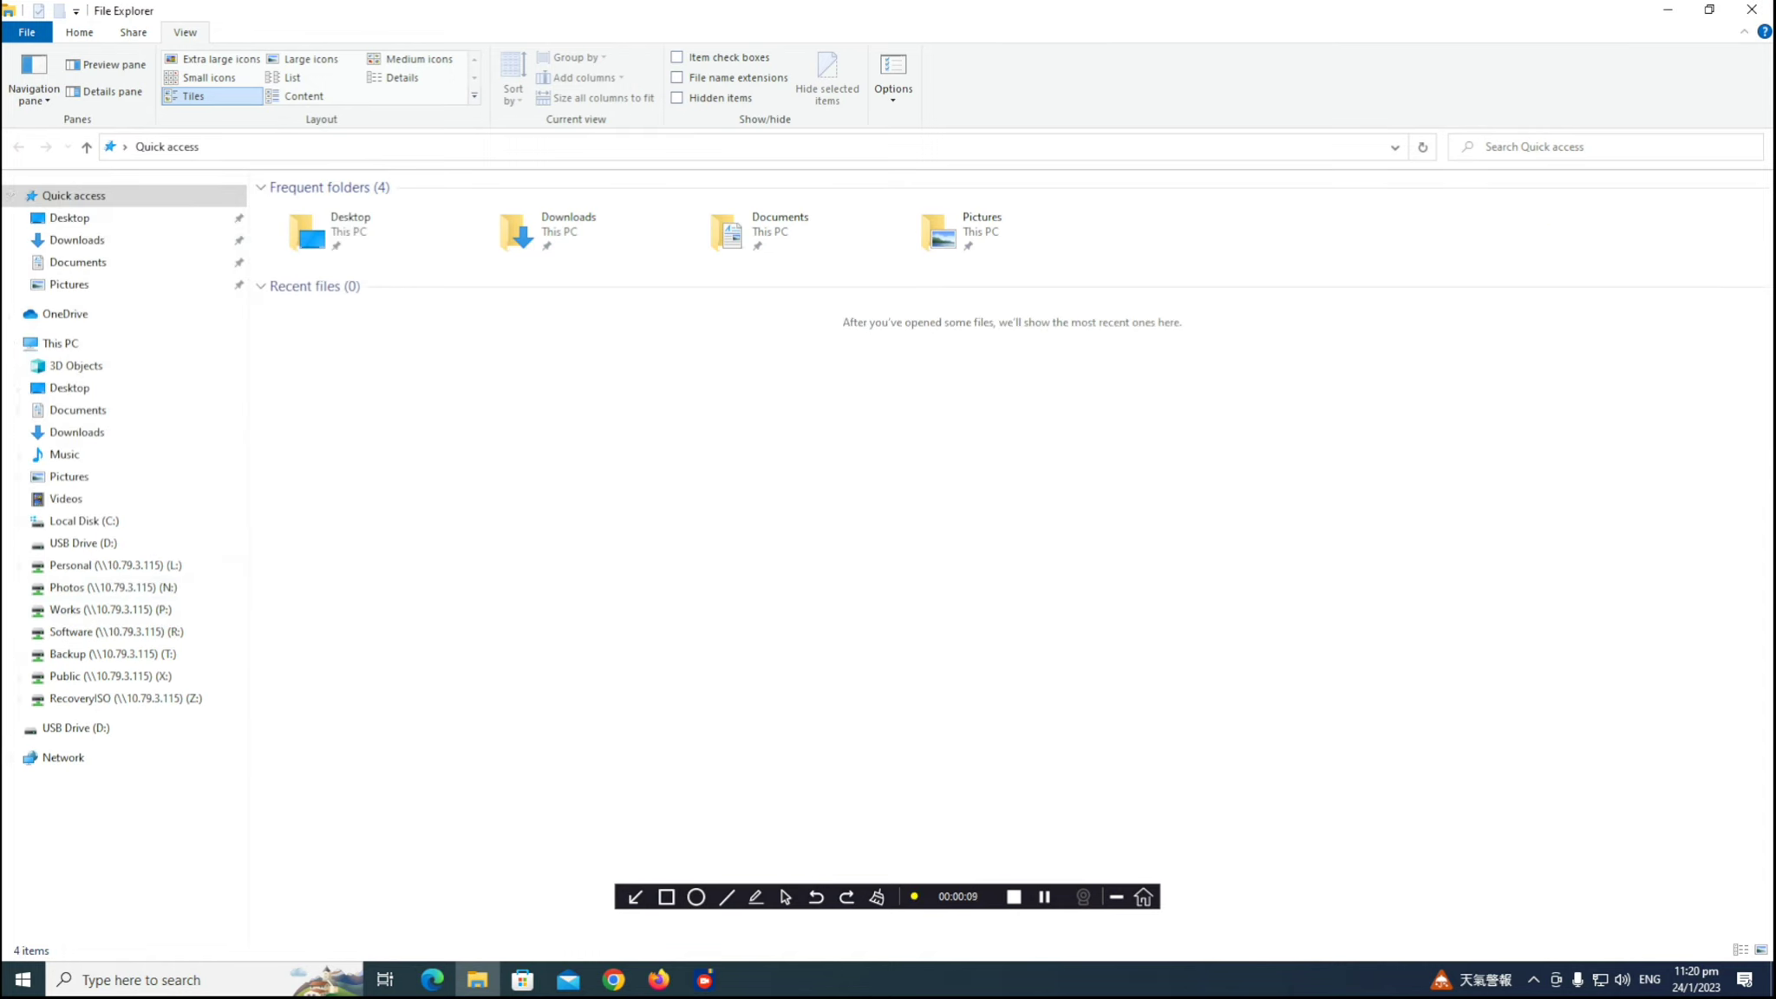
- Launch Computer Management for This PC and eject the USB Dual Drive
right_click(76, 343)
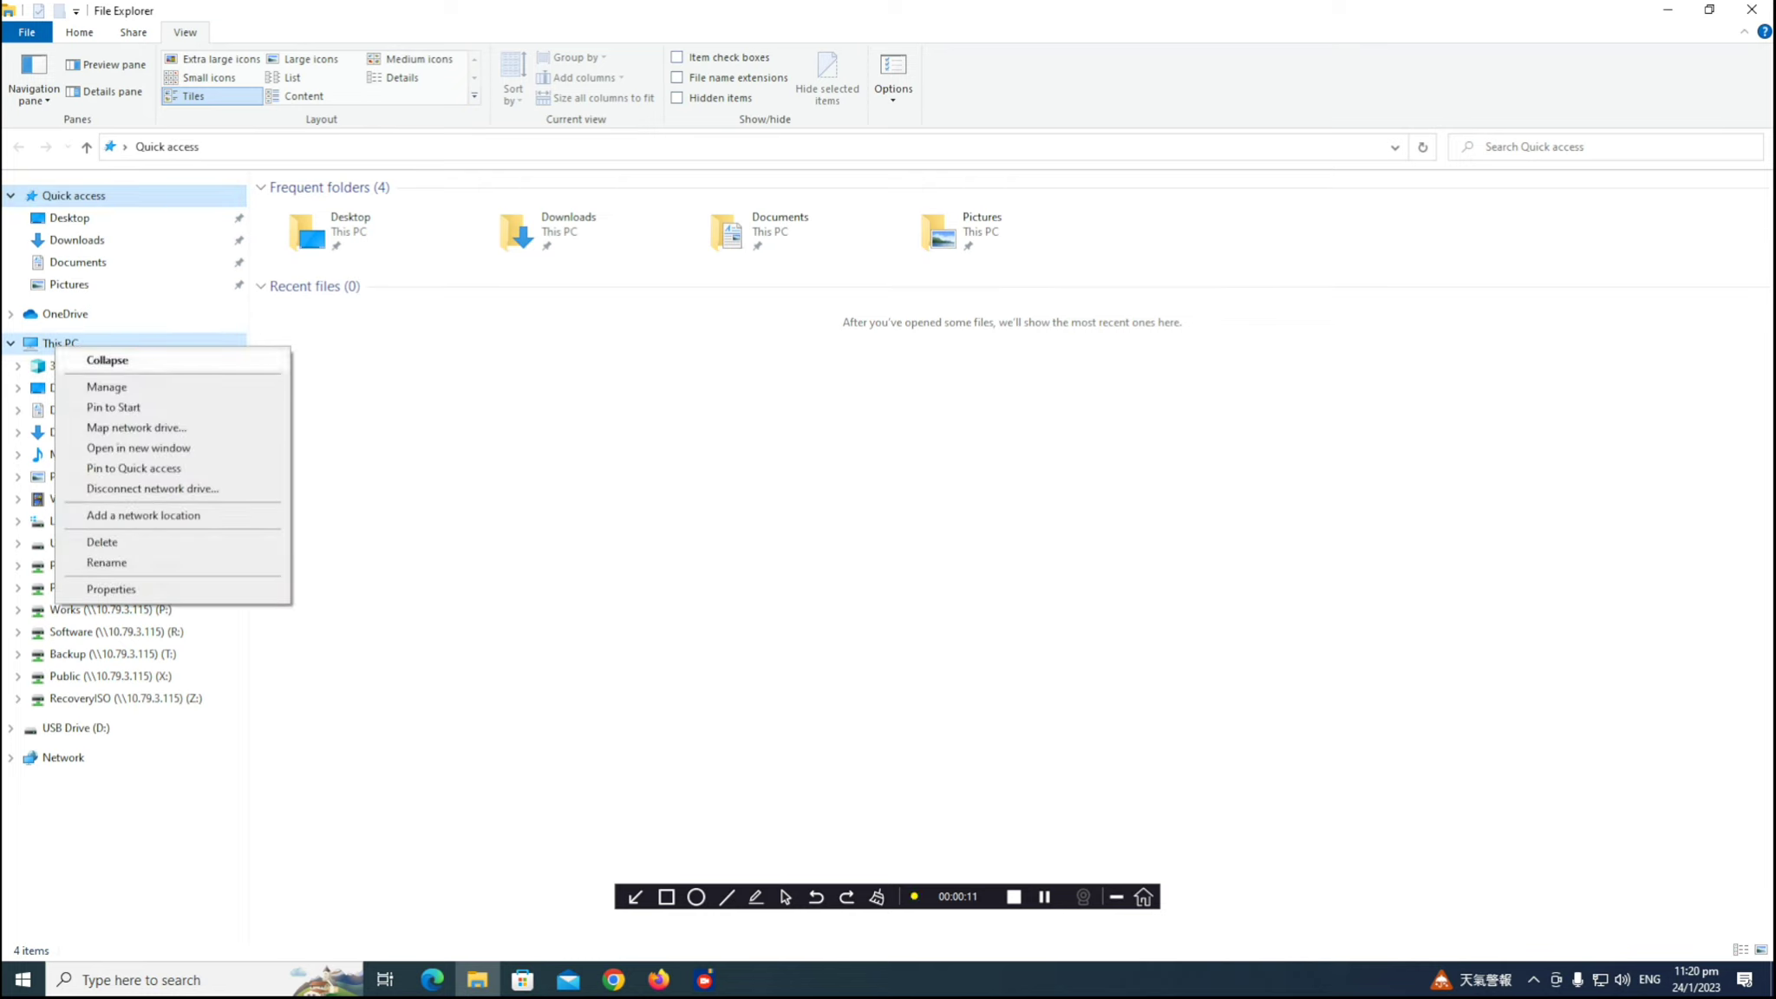
left_click(96, 386)
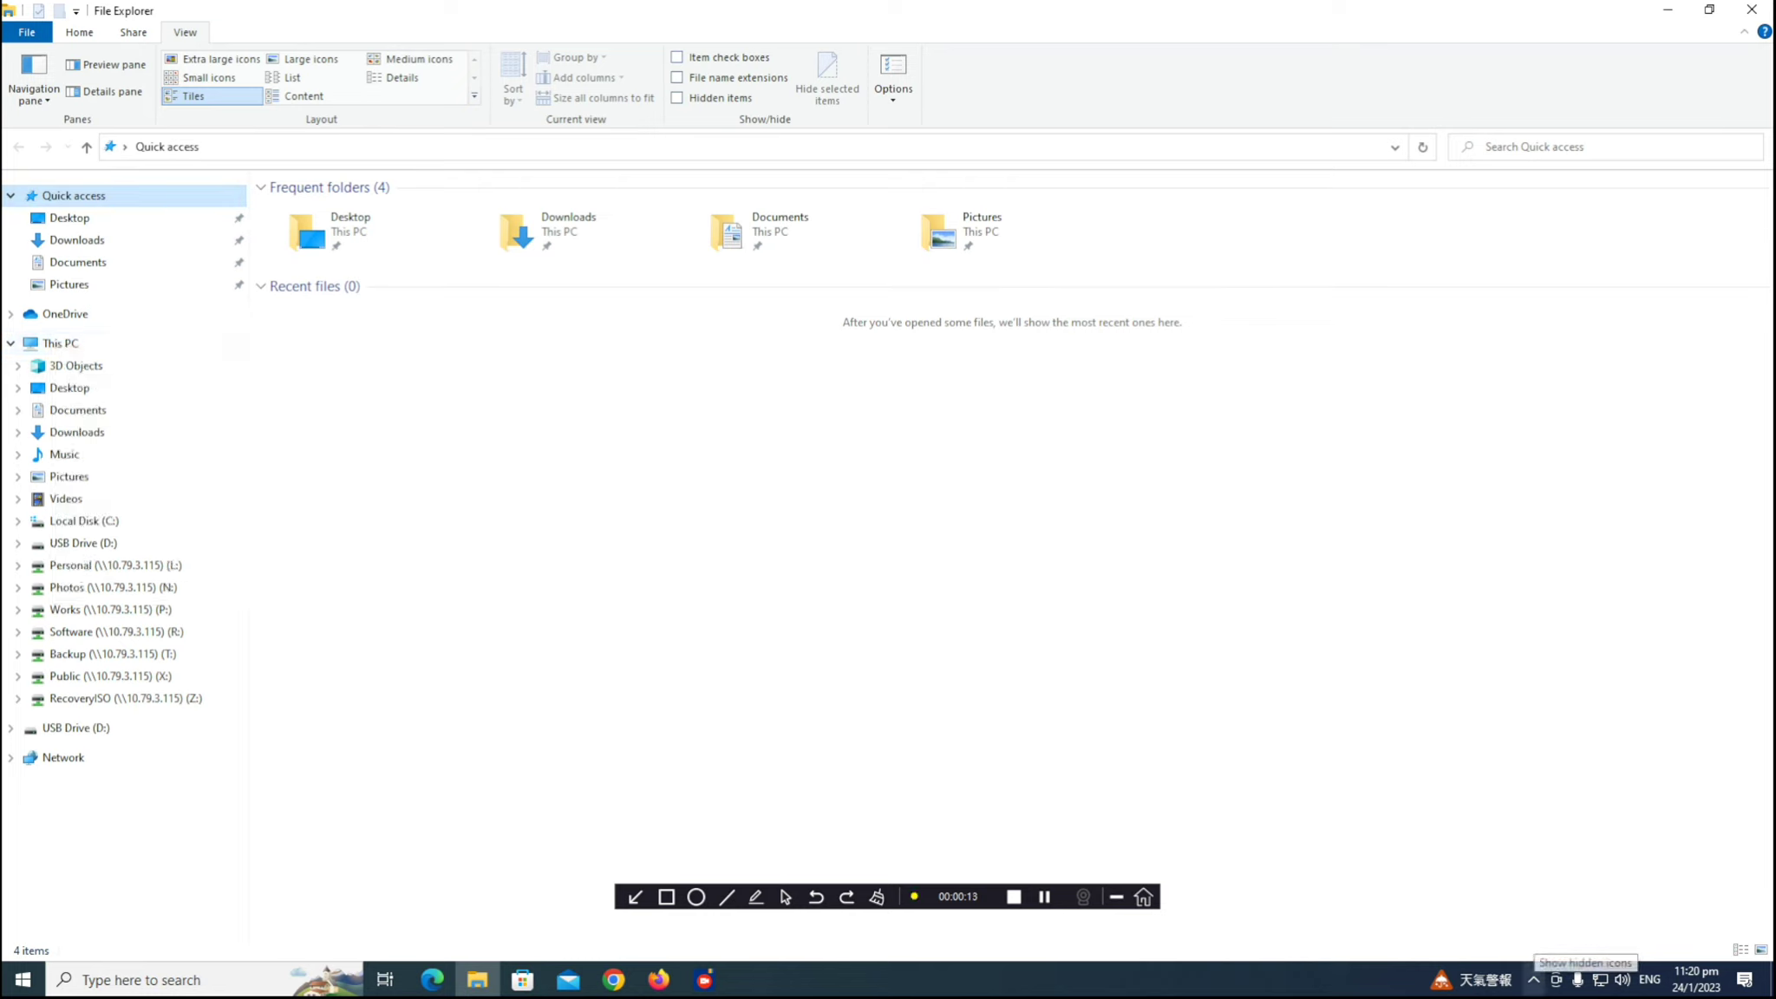
left_click(1533, 980)
left_click(1533, 906)
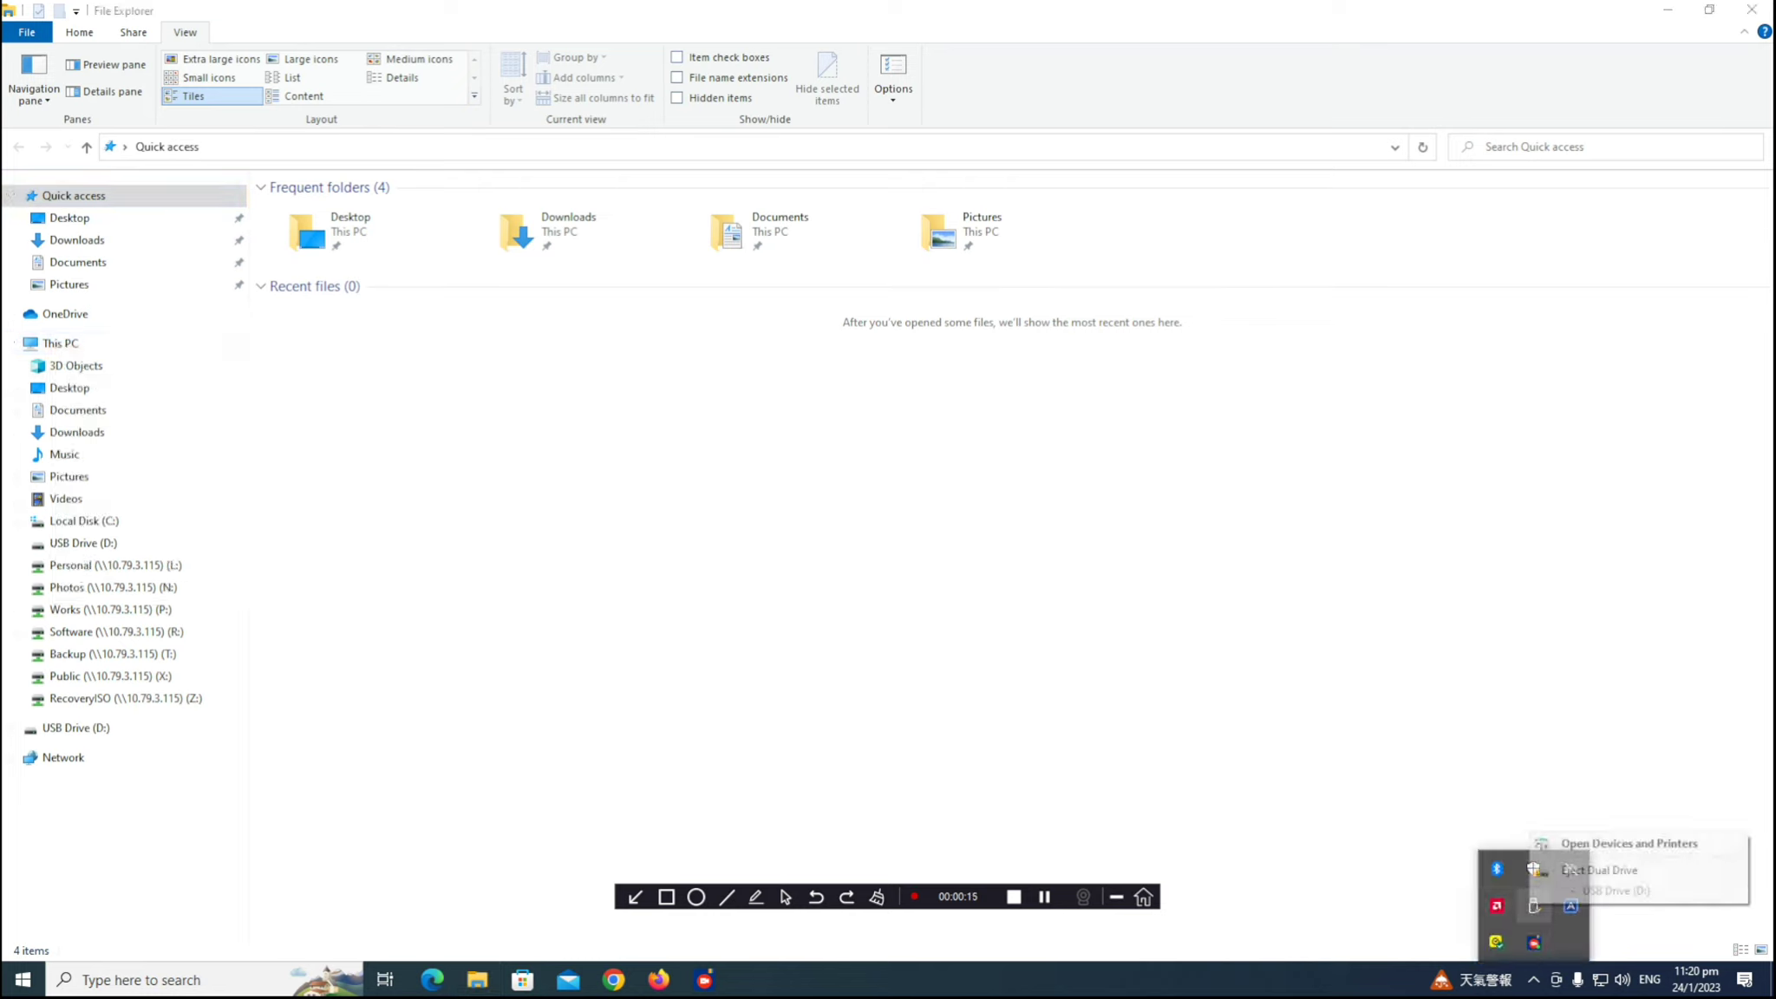
left_click(1604, 869)
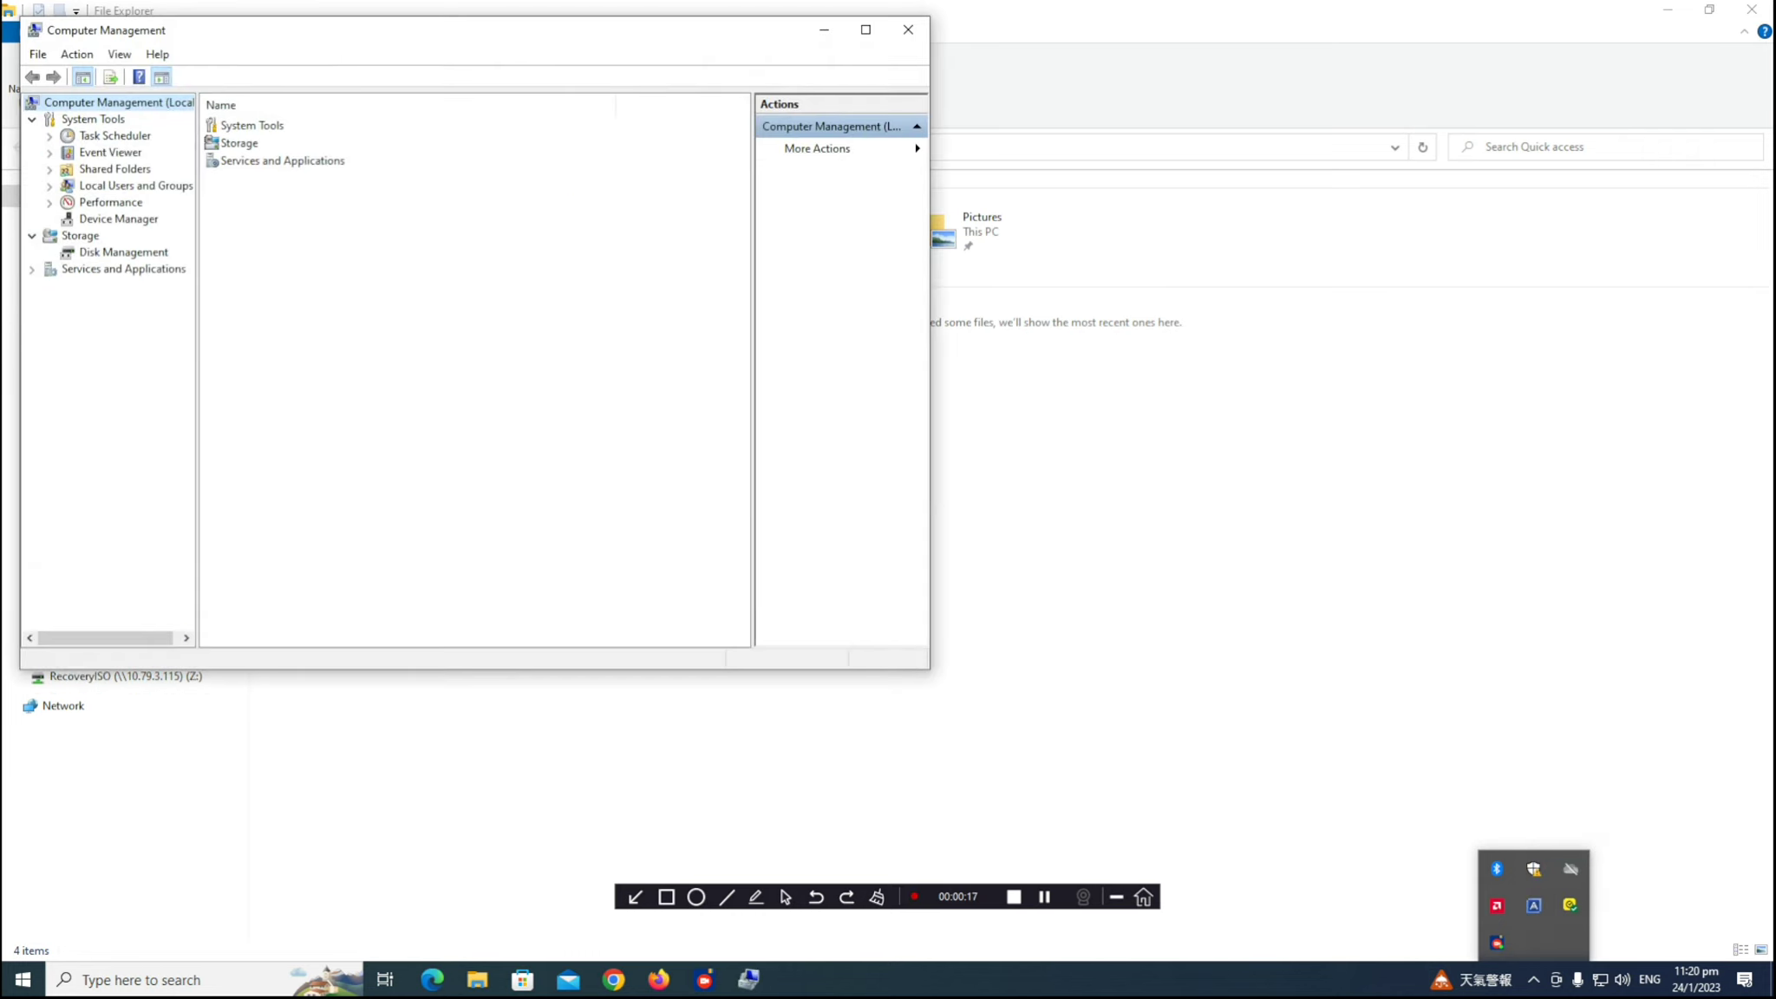
- Open Disk Management and move the Computer Management window toward the middle of the desktop
left_click(124, 251)
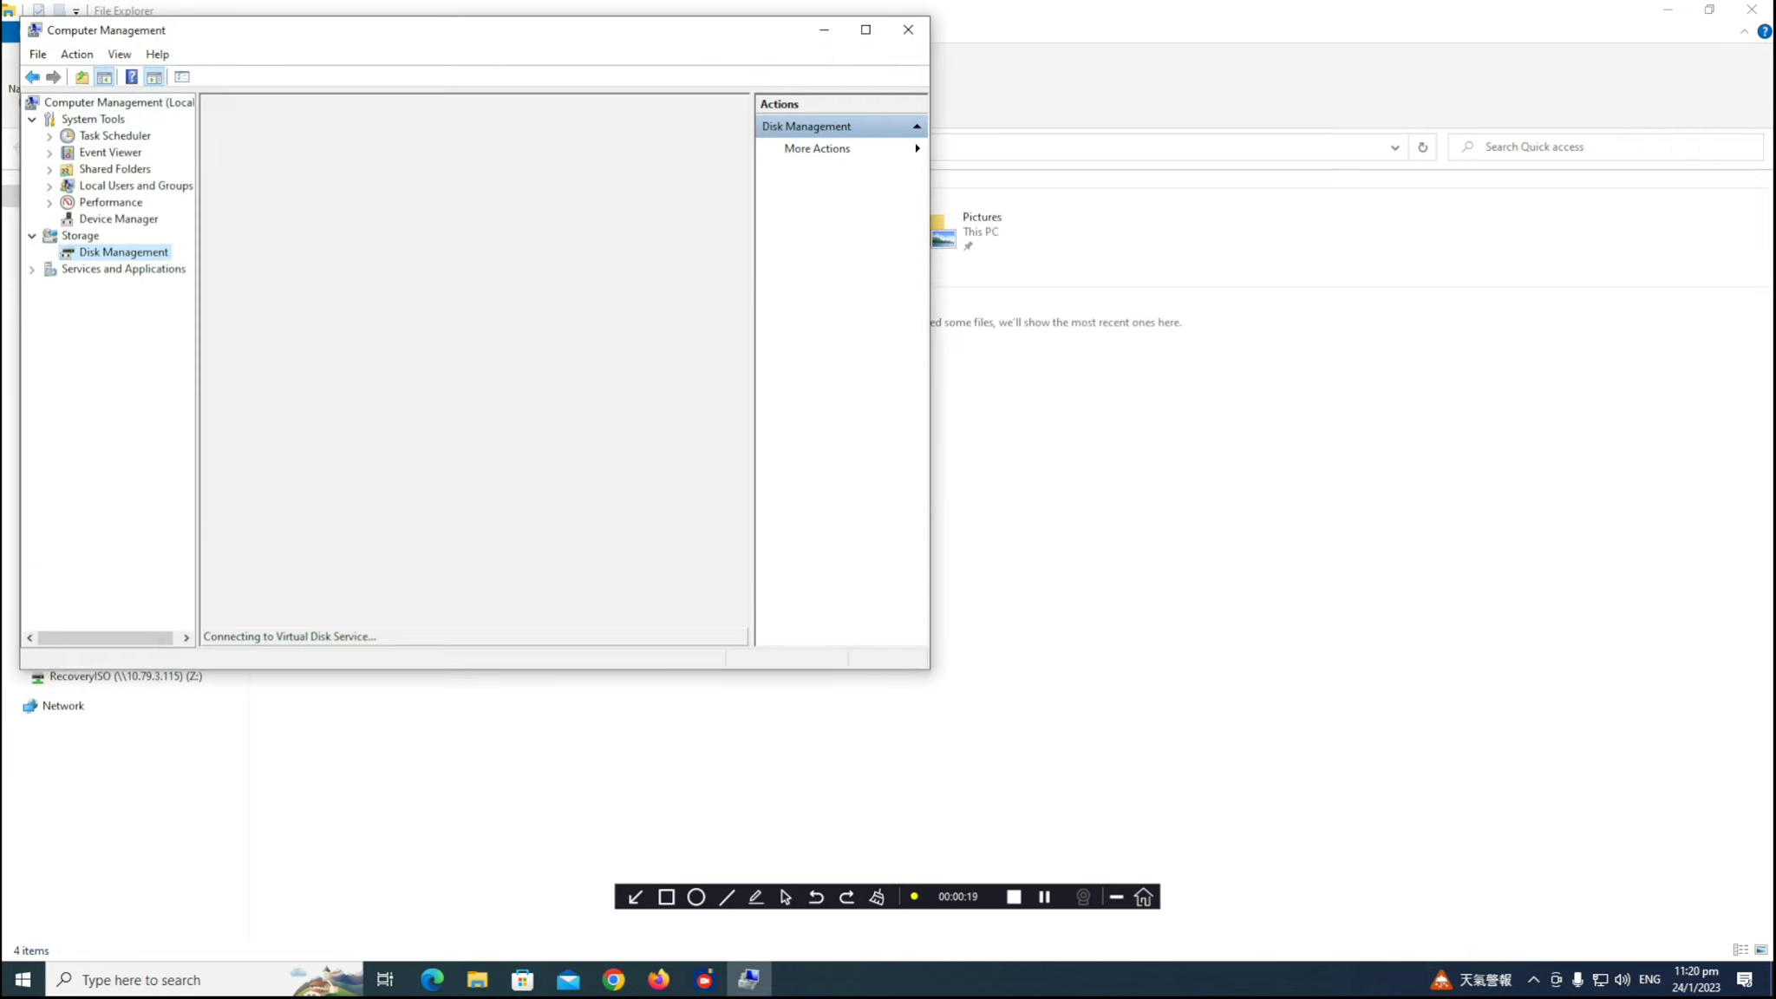
left_click_drag(508, 29, 841, 173)
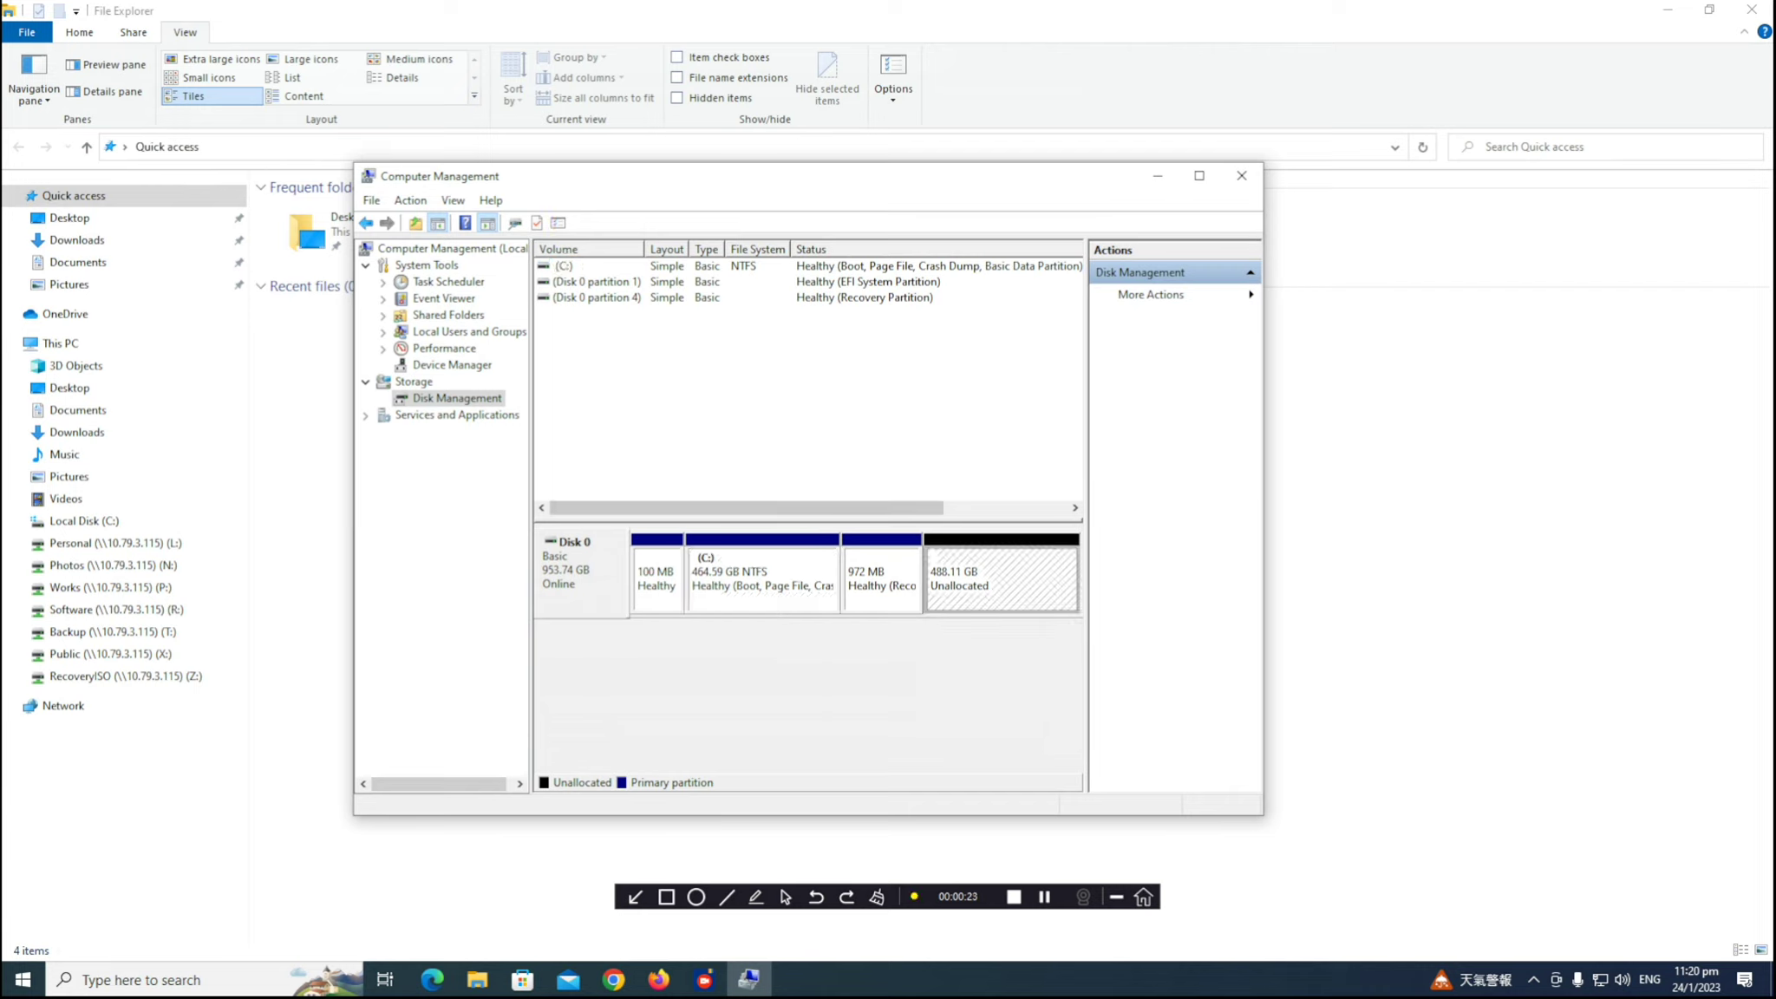
- Create a quick-formatted 499821 MB NTFS simple volume labelled Data with letter D: in Disk 0's unallocated space, and close both open windows
right_click(984, 566)
left_click(1067, 576)
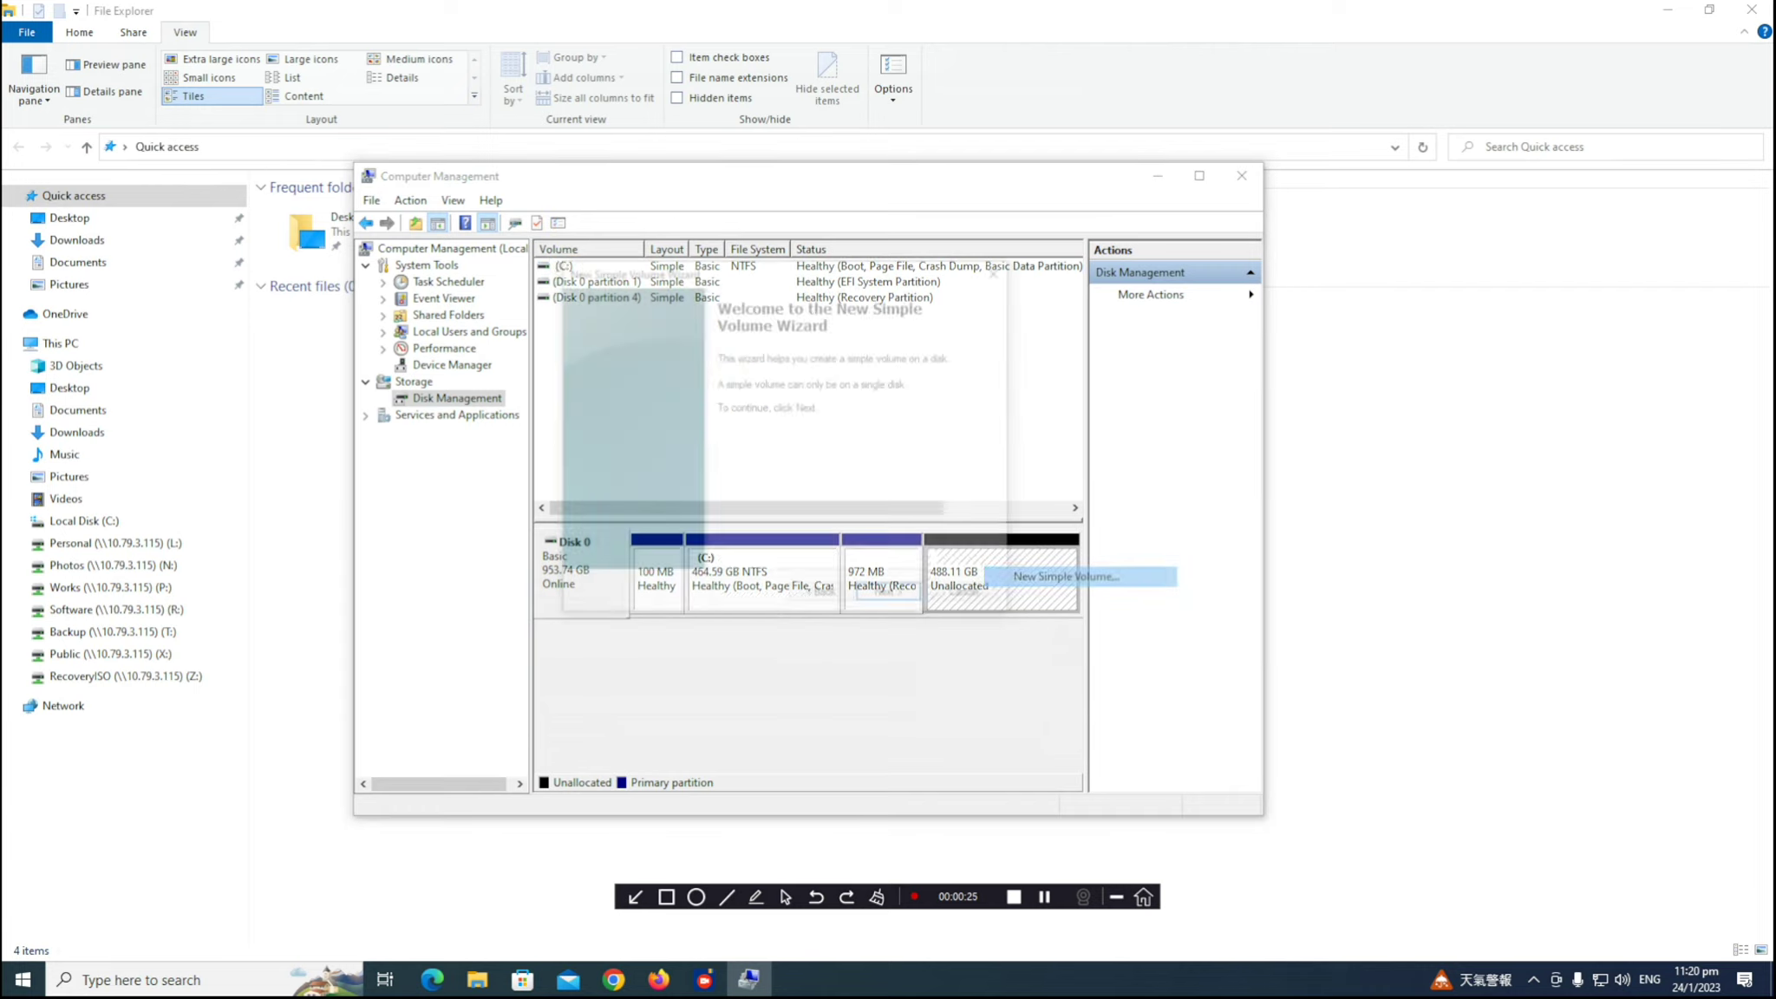
left_click(893, 596)
key("Return")
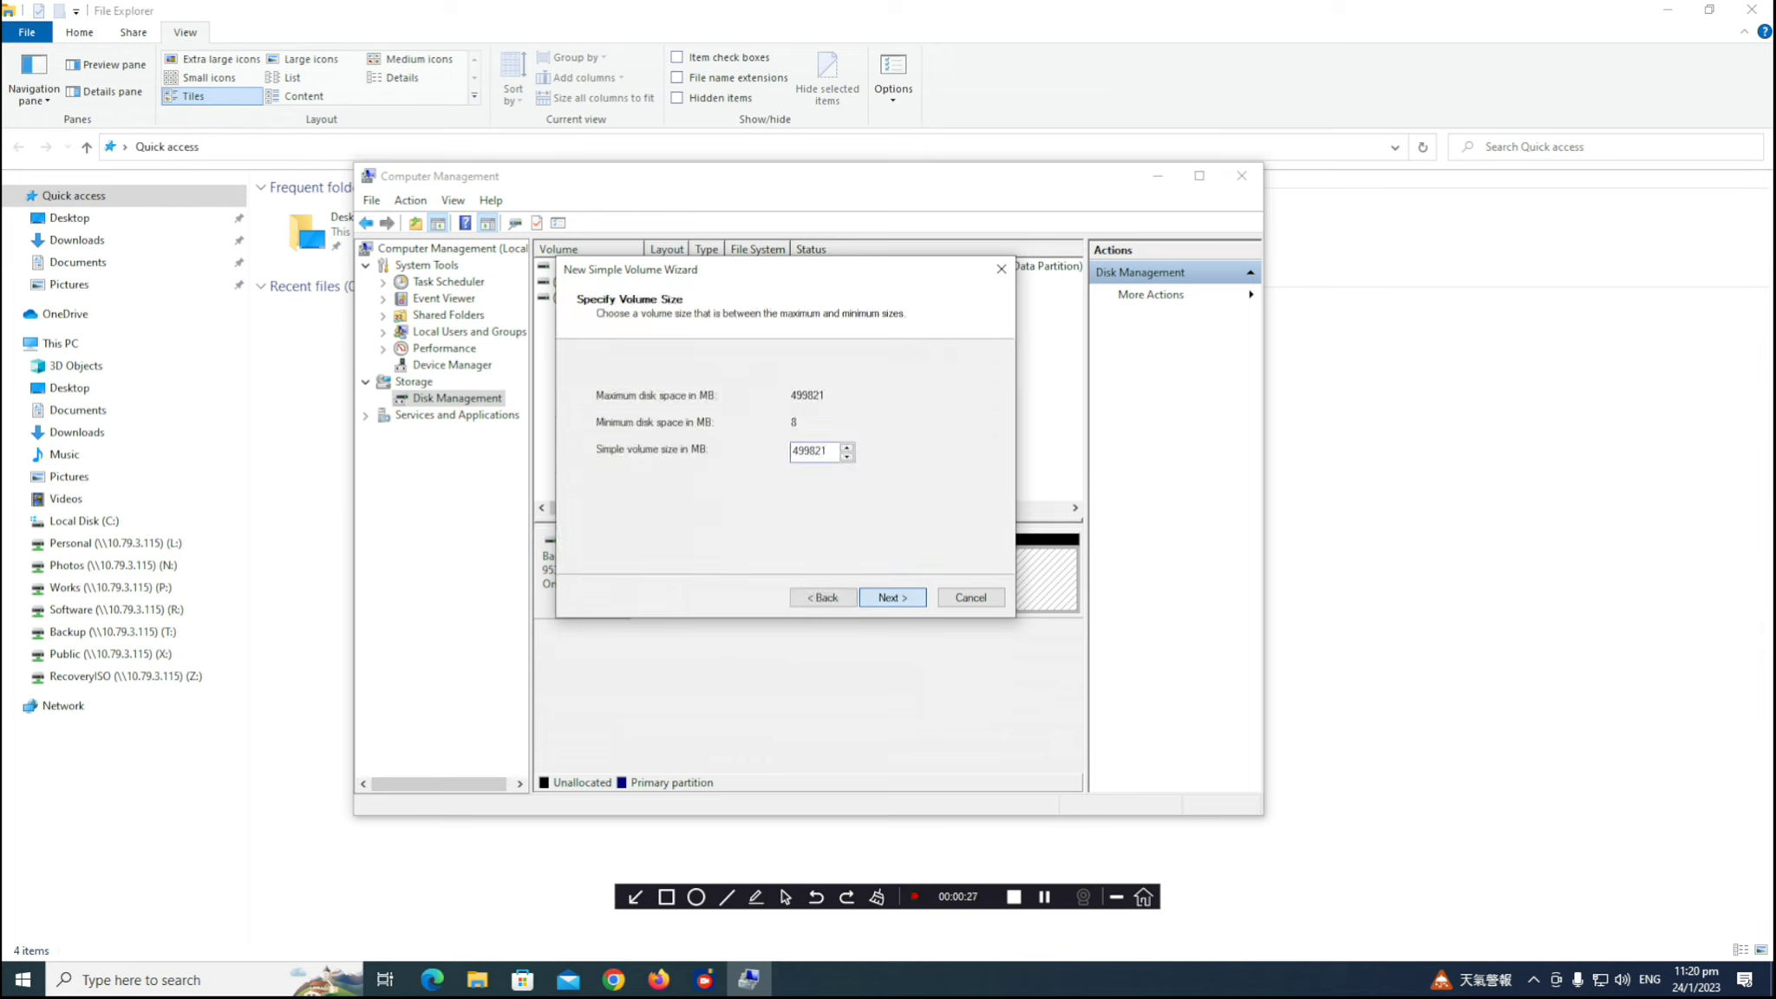
key("Return")
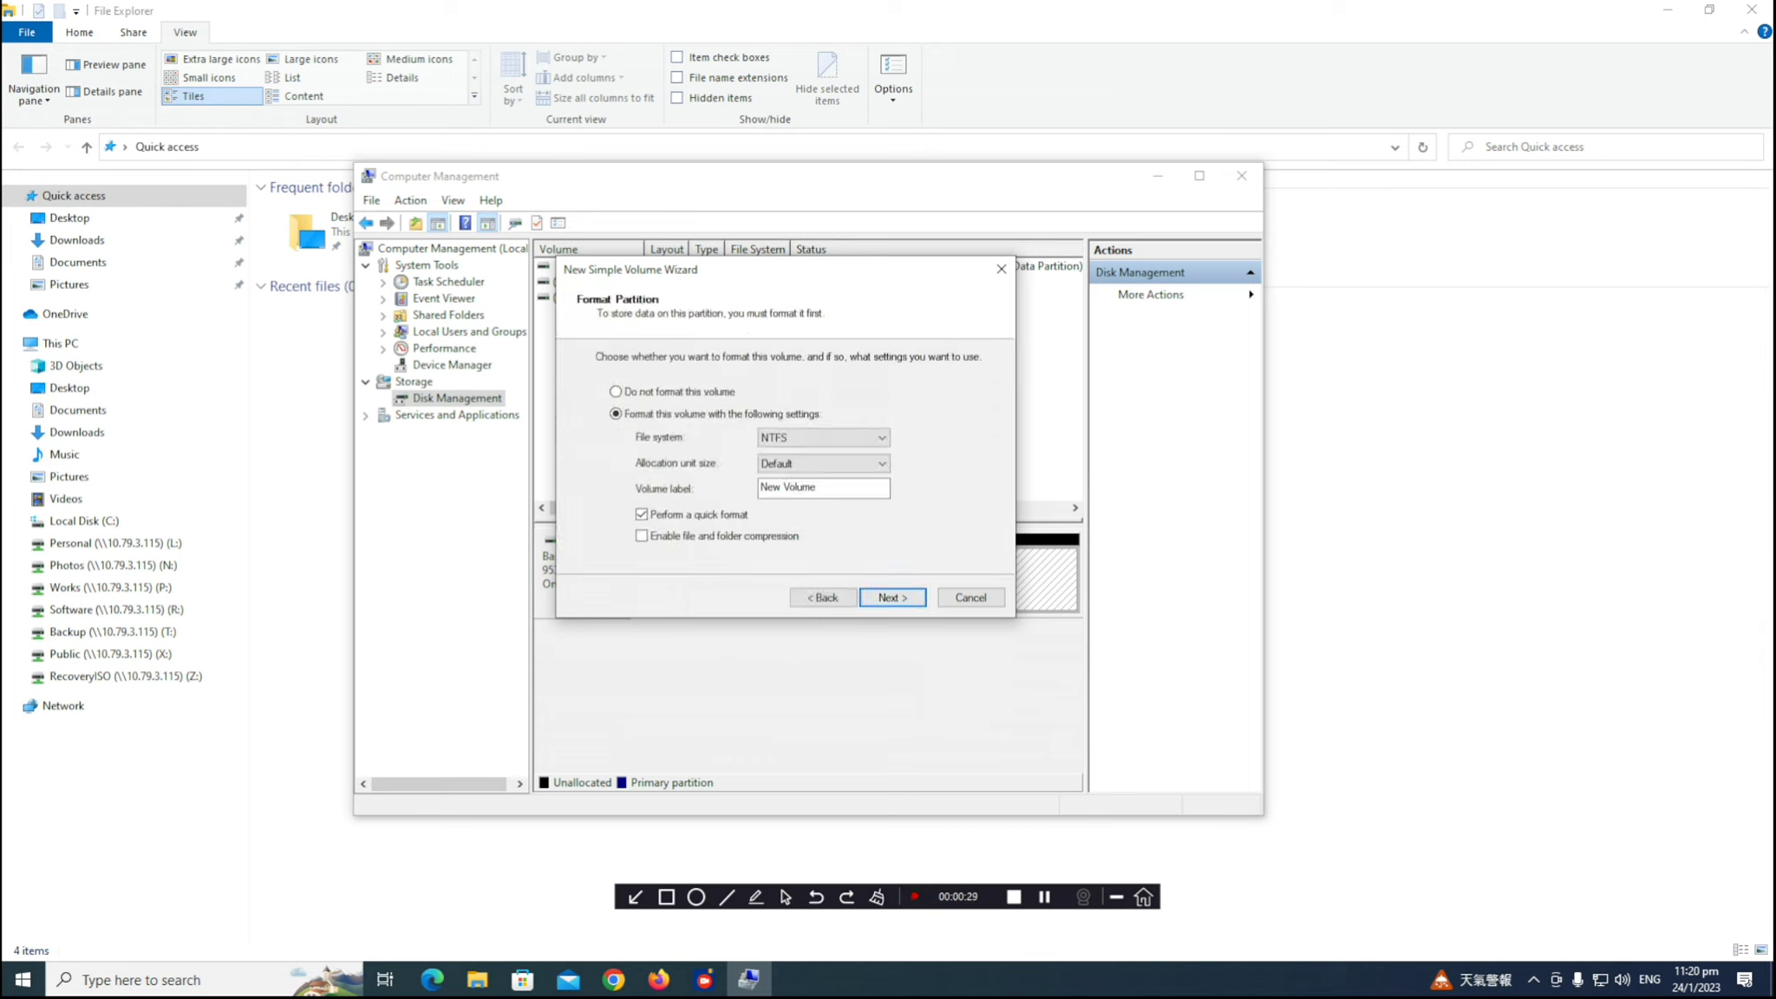
type("Data")
key("Return")
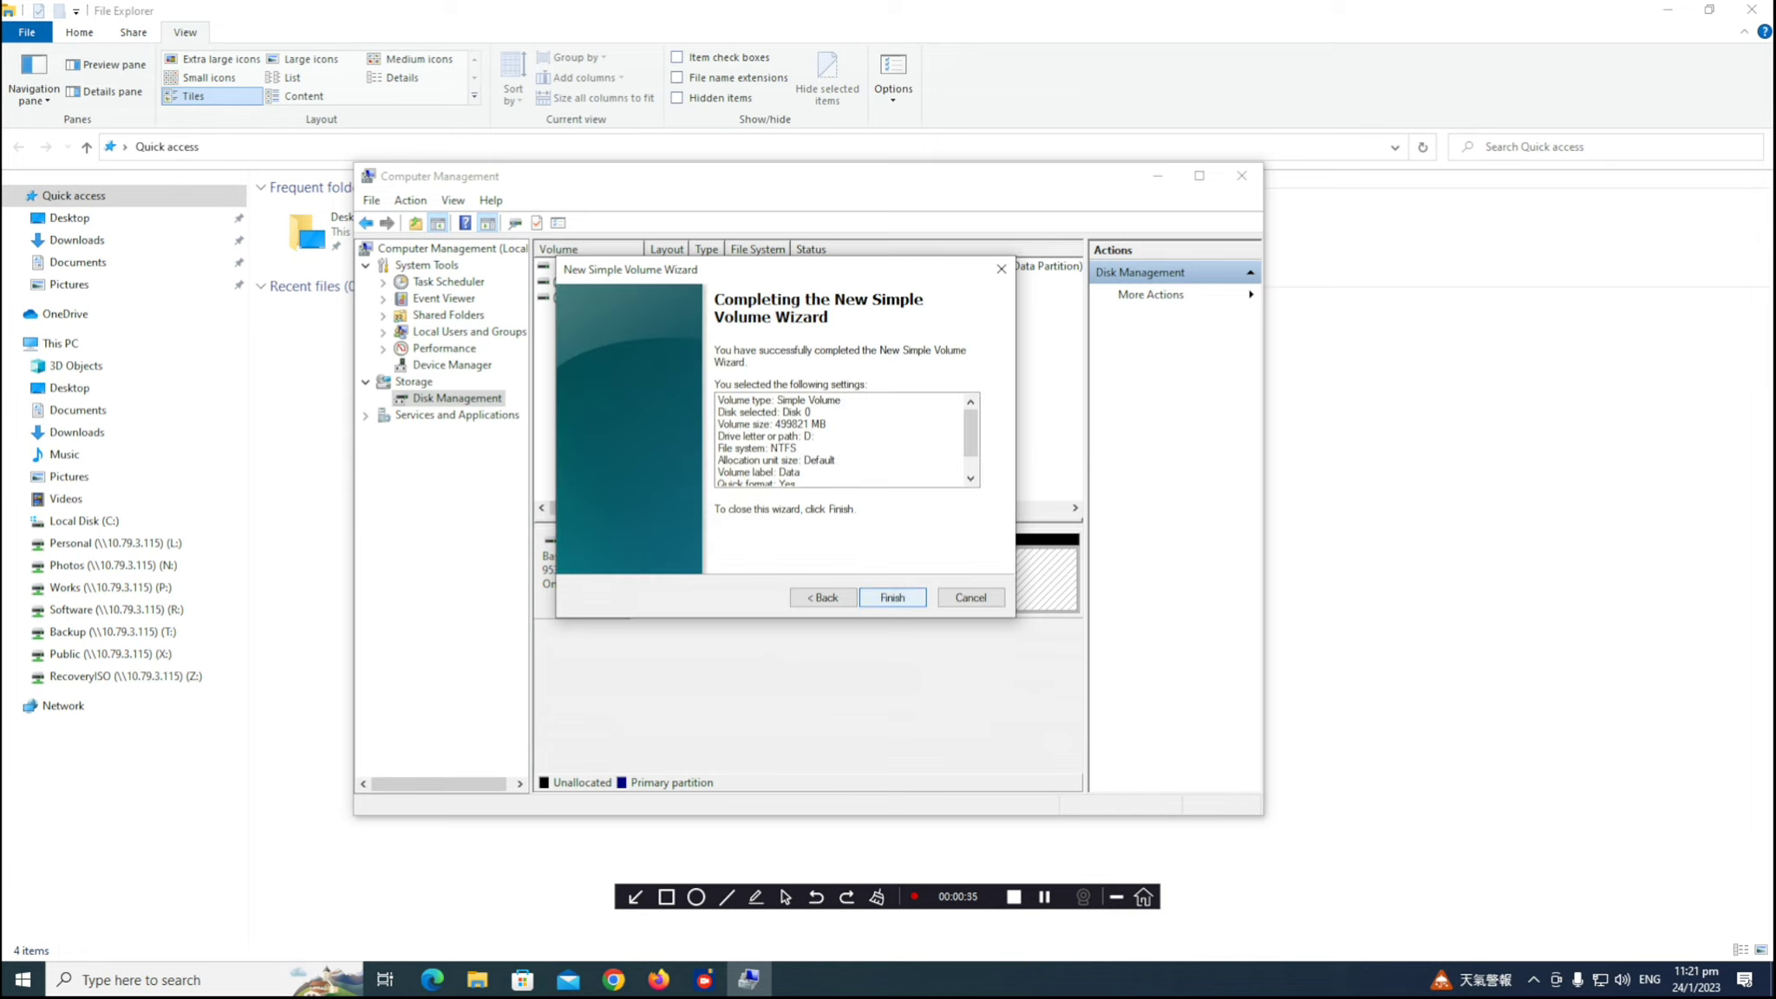
key("Return")
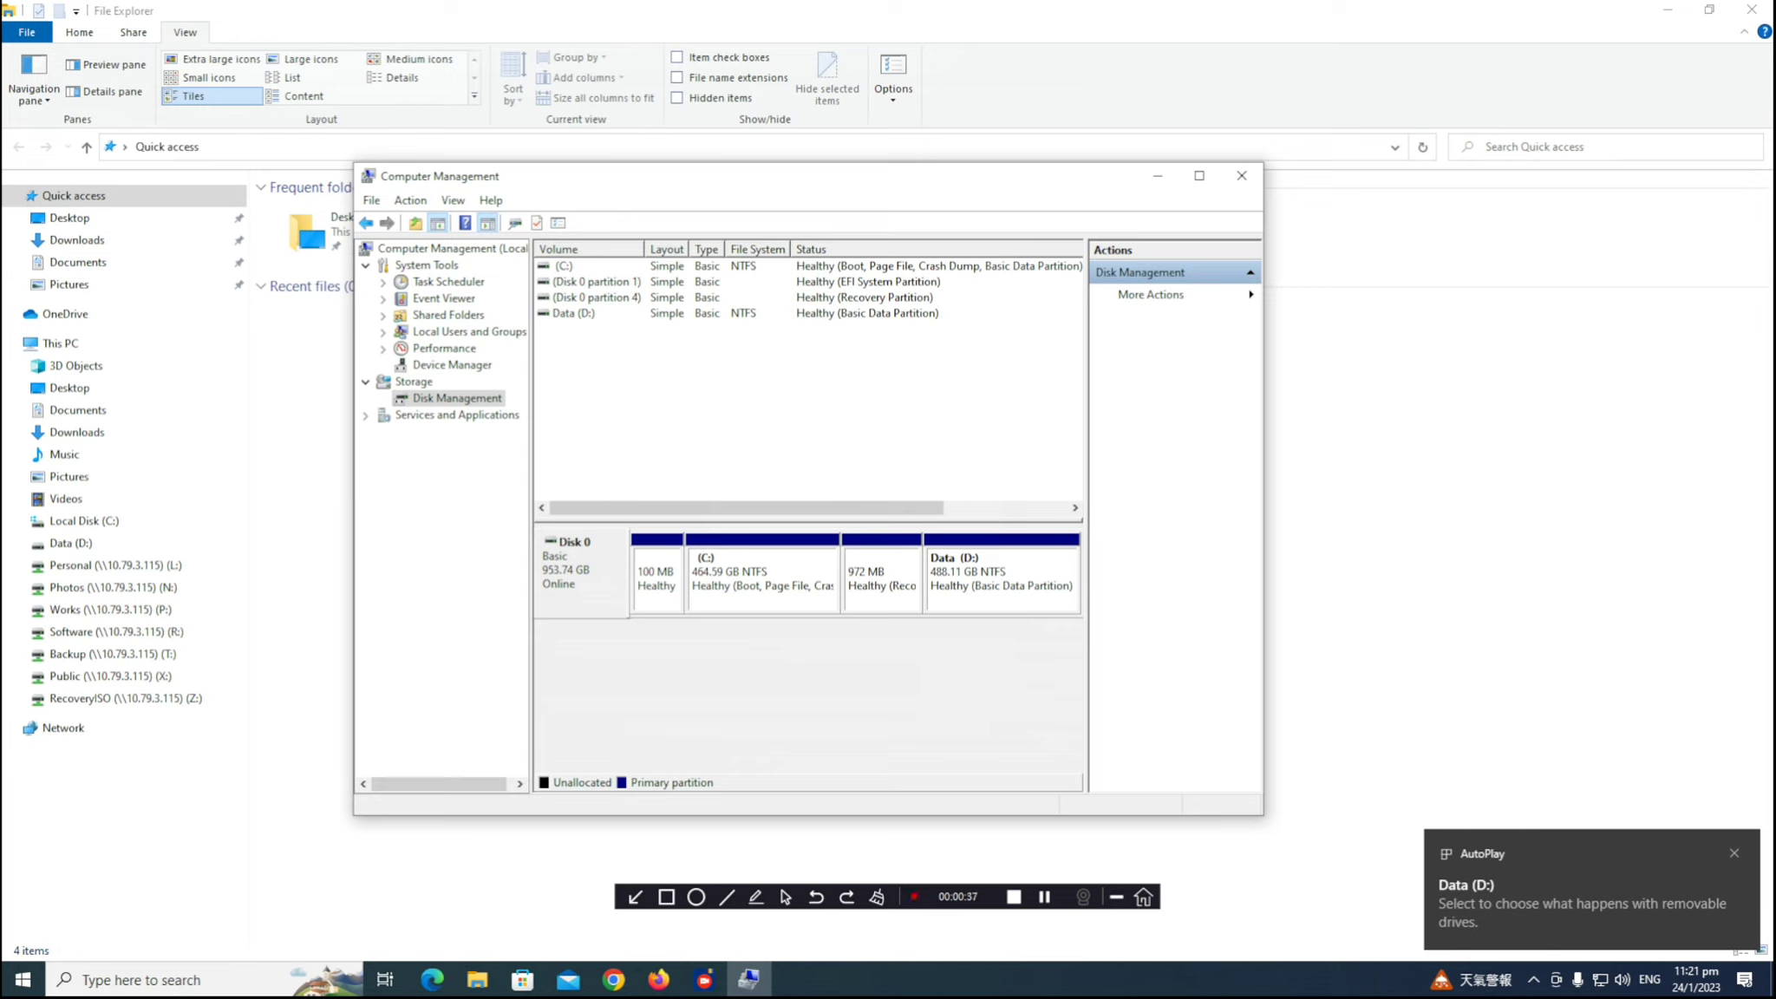
left_click(1242, 175)
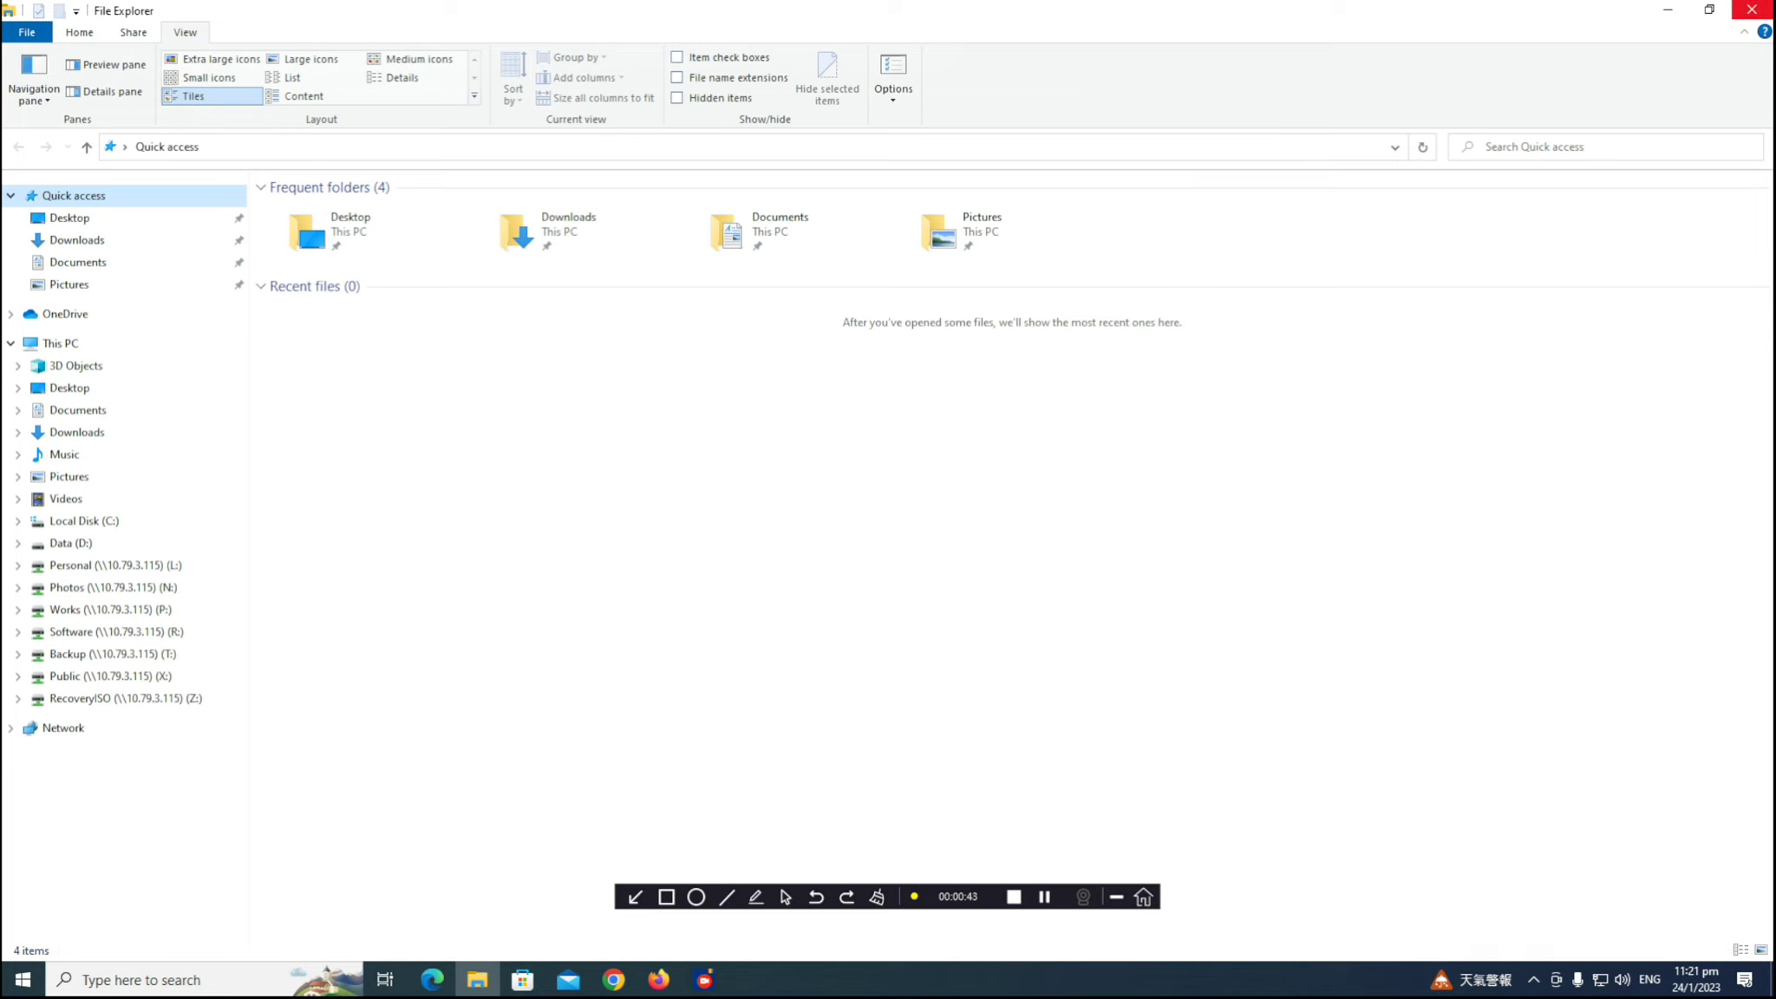
left_click(1751, 9)
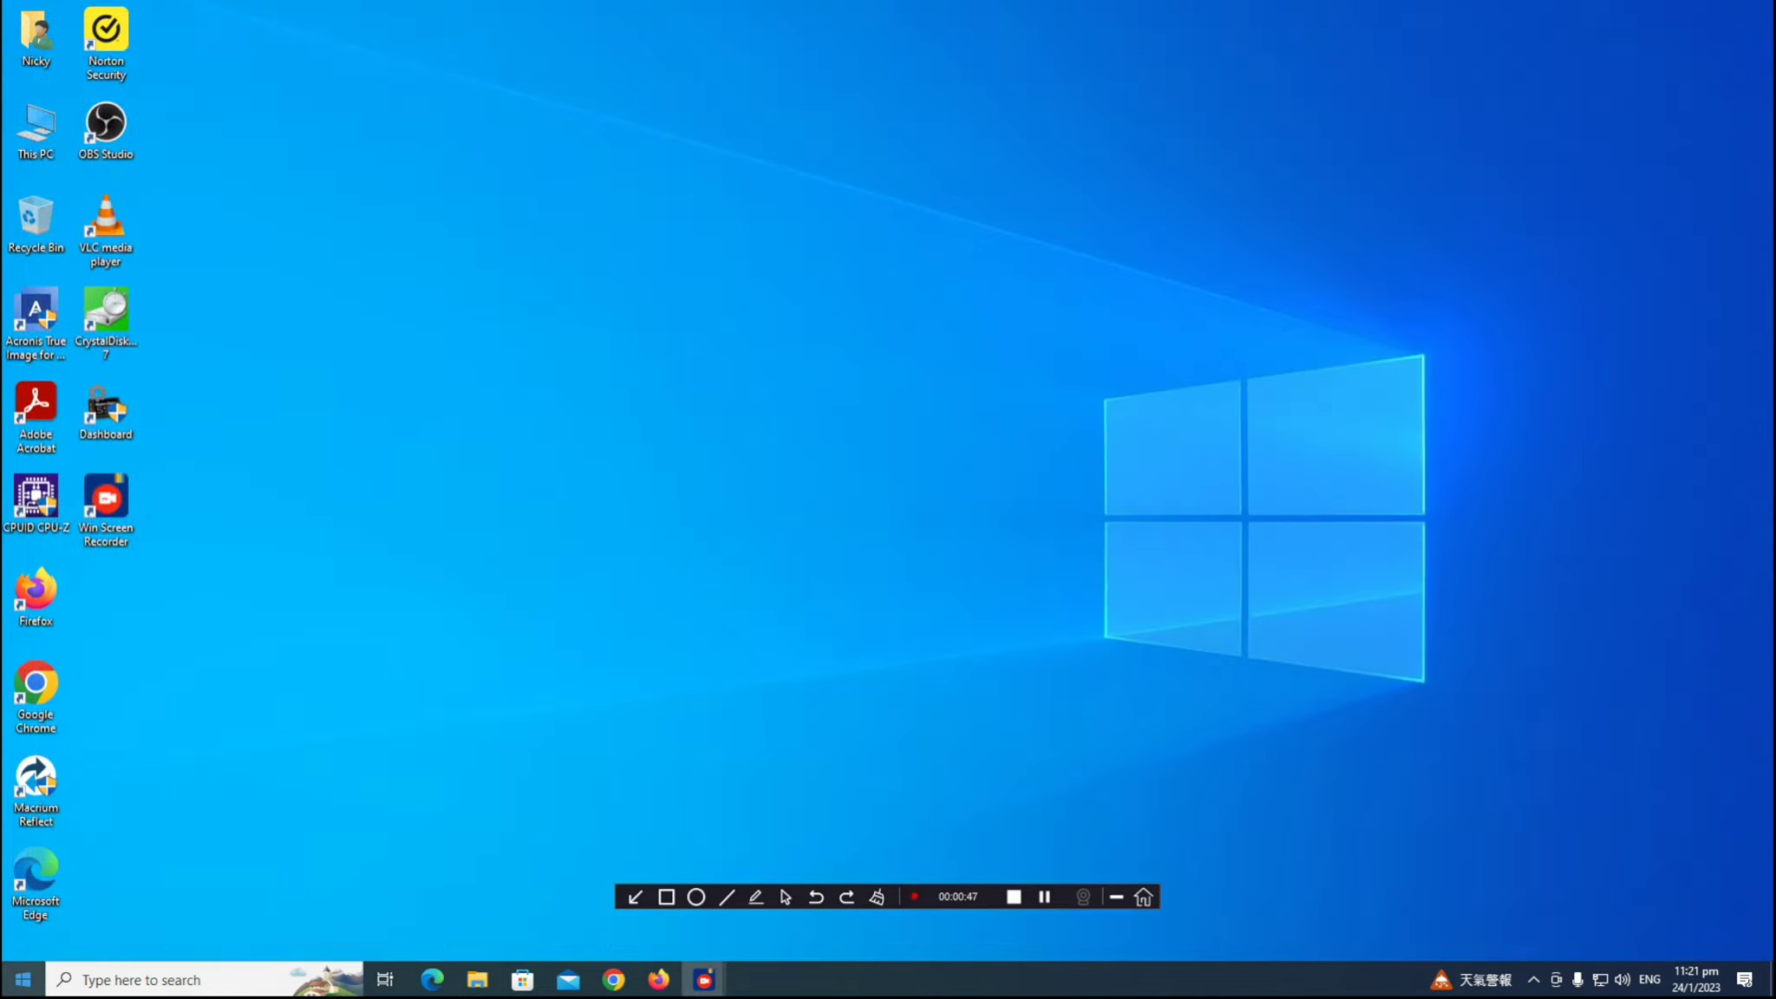
- Launch CrystalDiskMark 7 (64bit), run all tests on drive C: with five passes at 1GiB, and close the program
key("super")
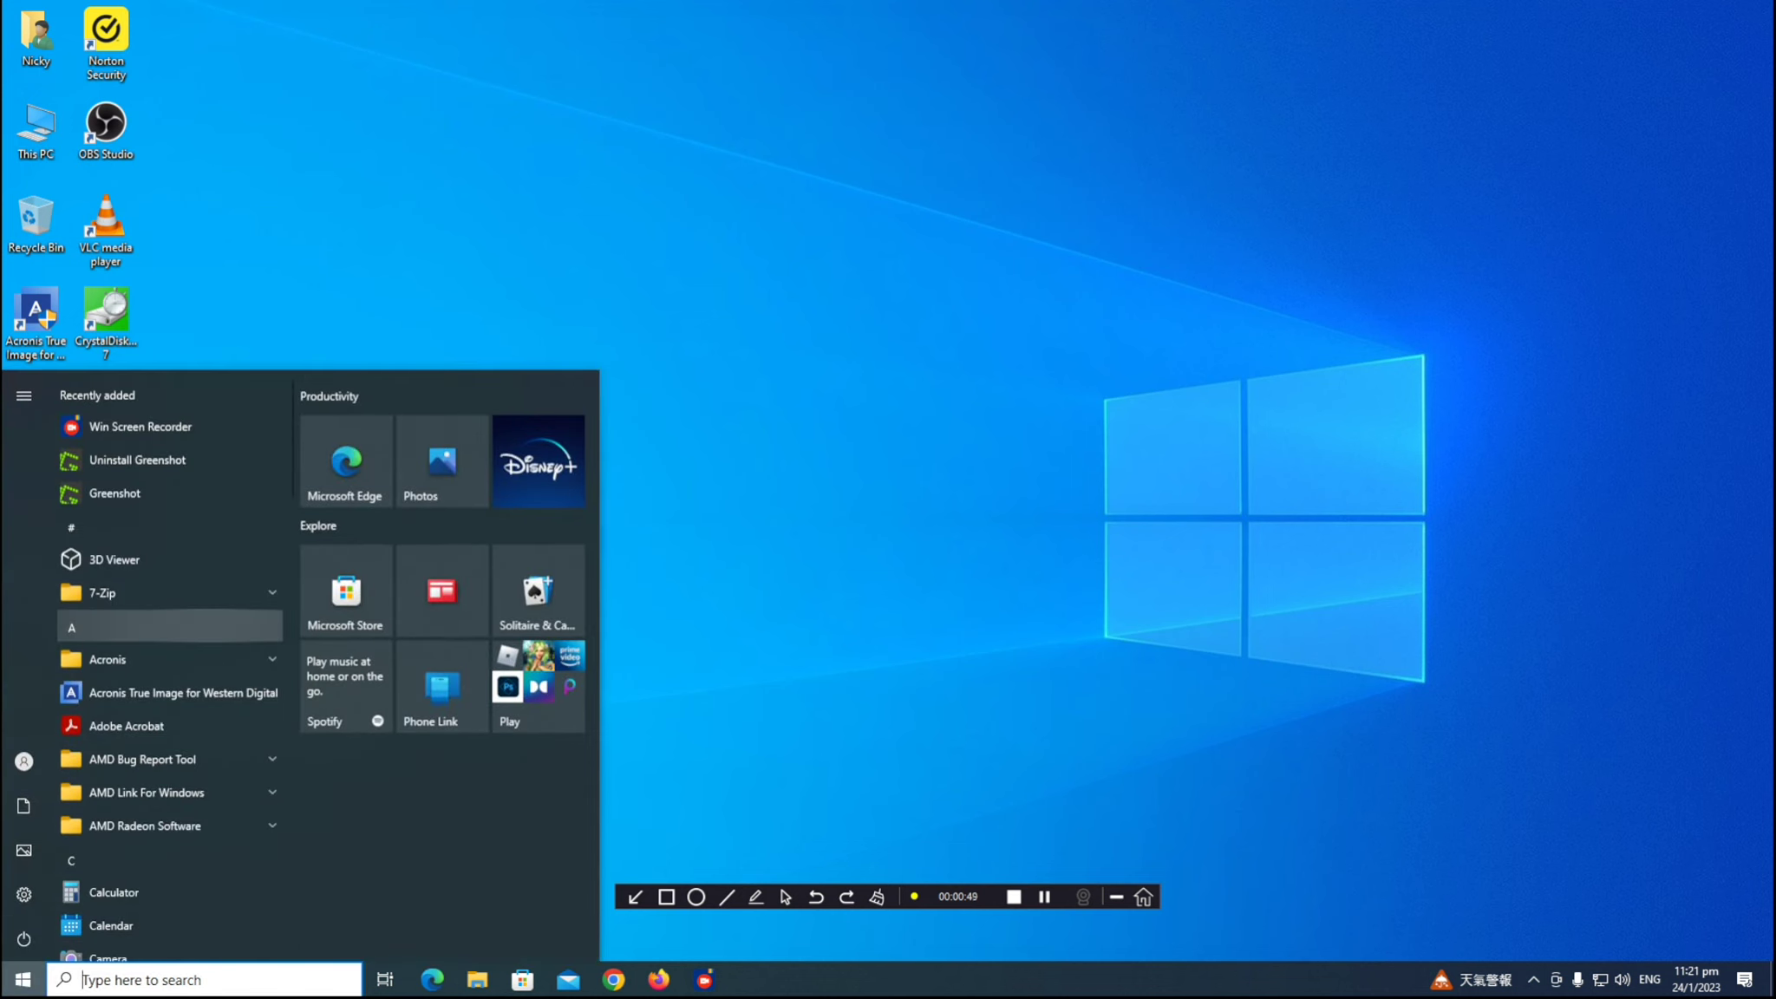
scroll(169, 626, "down", 5)
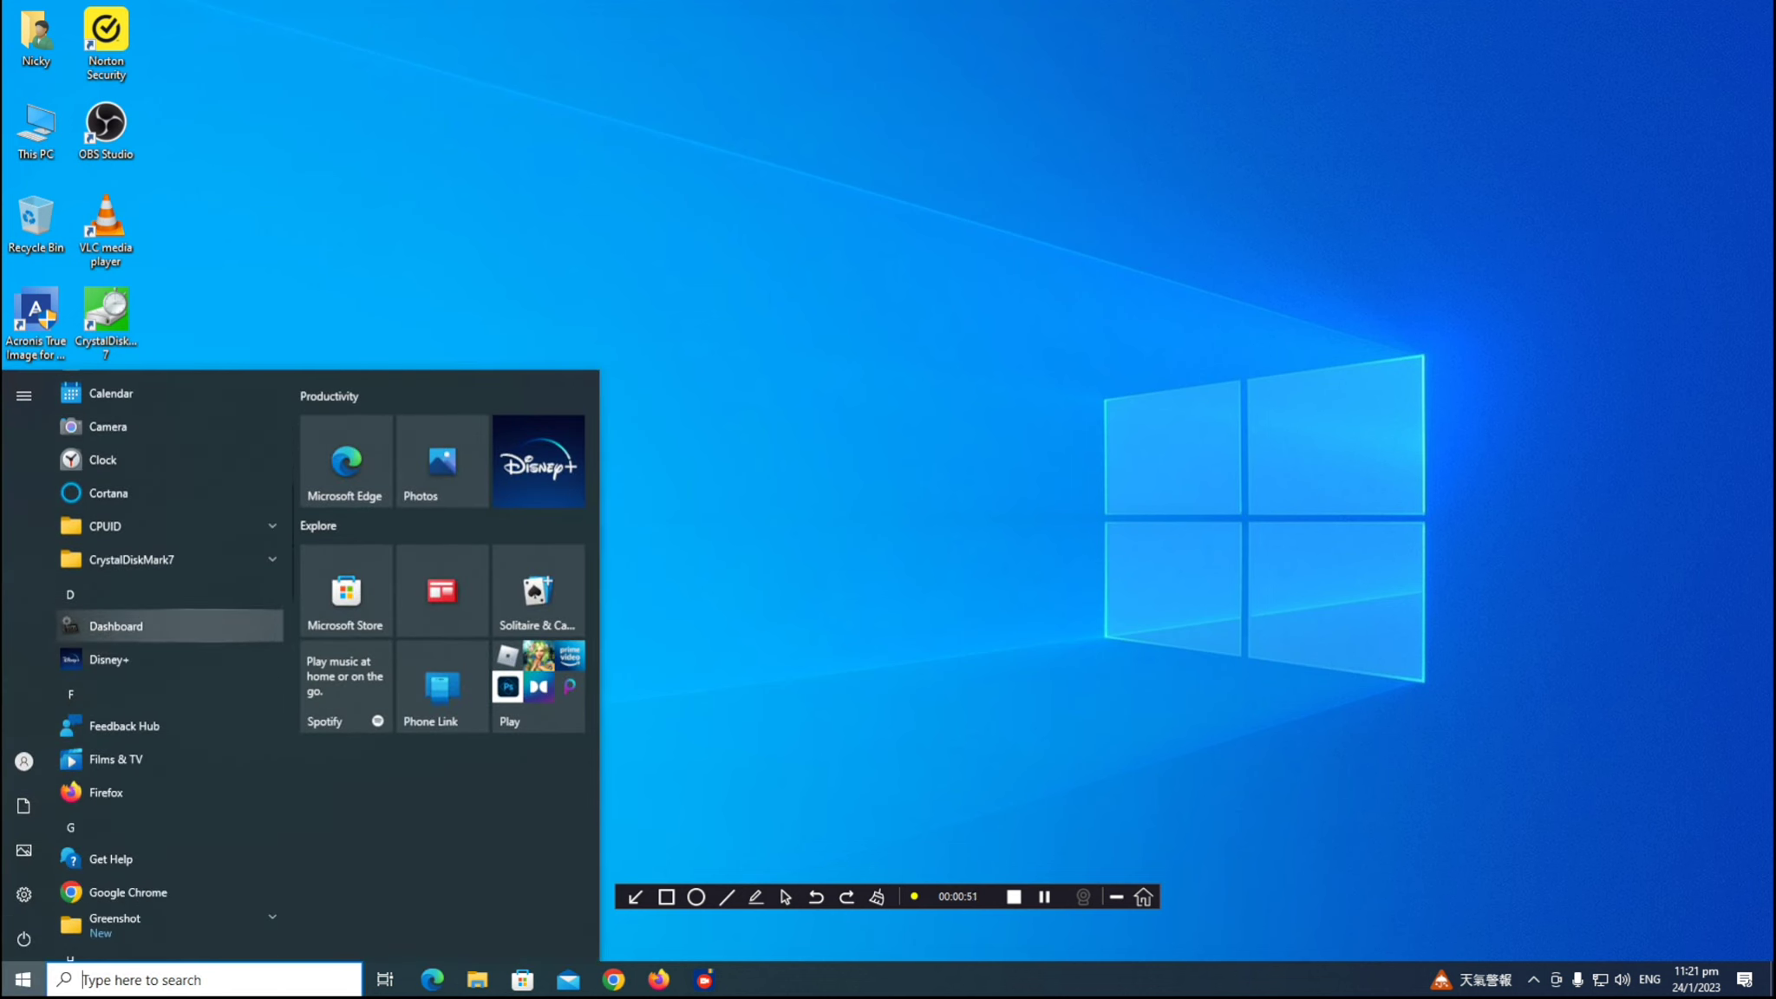
left_click(130, 559)
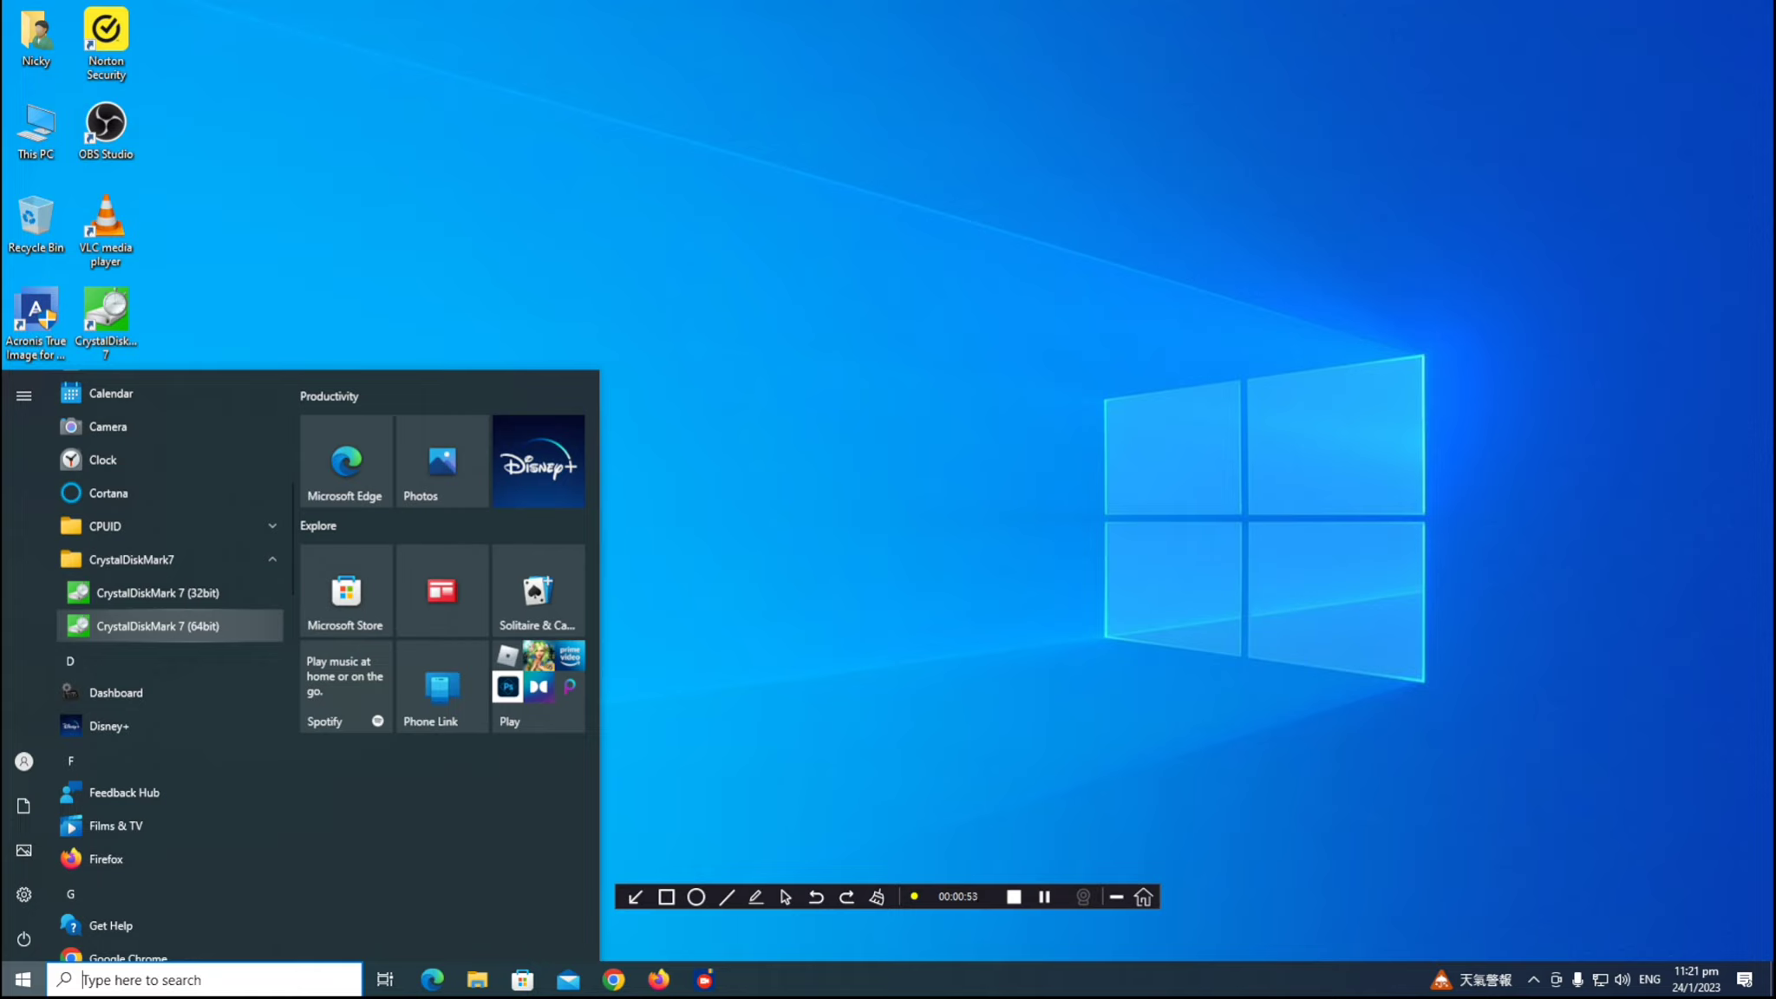
left_click(156, 626)
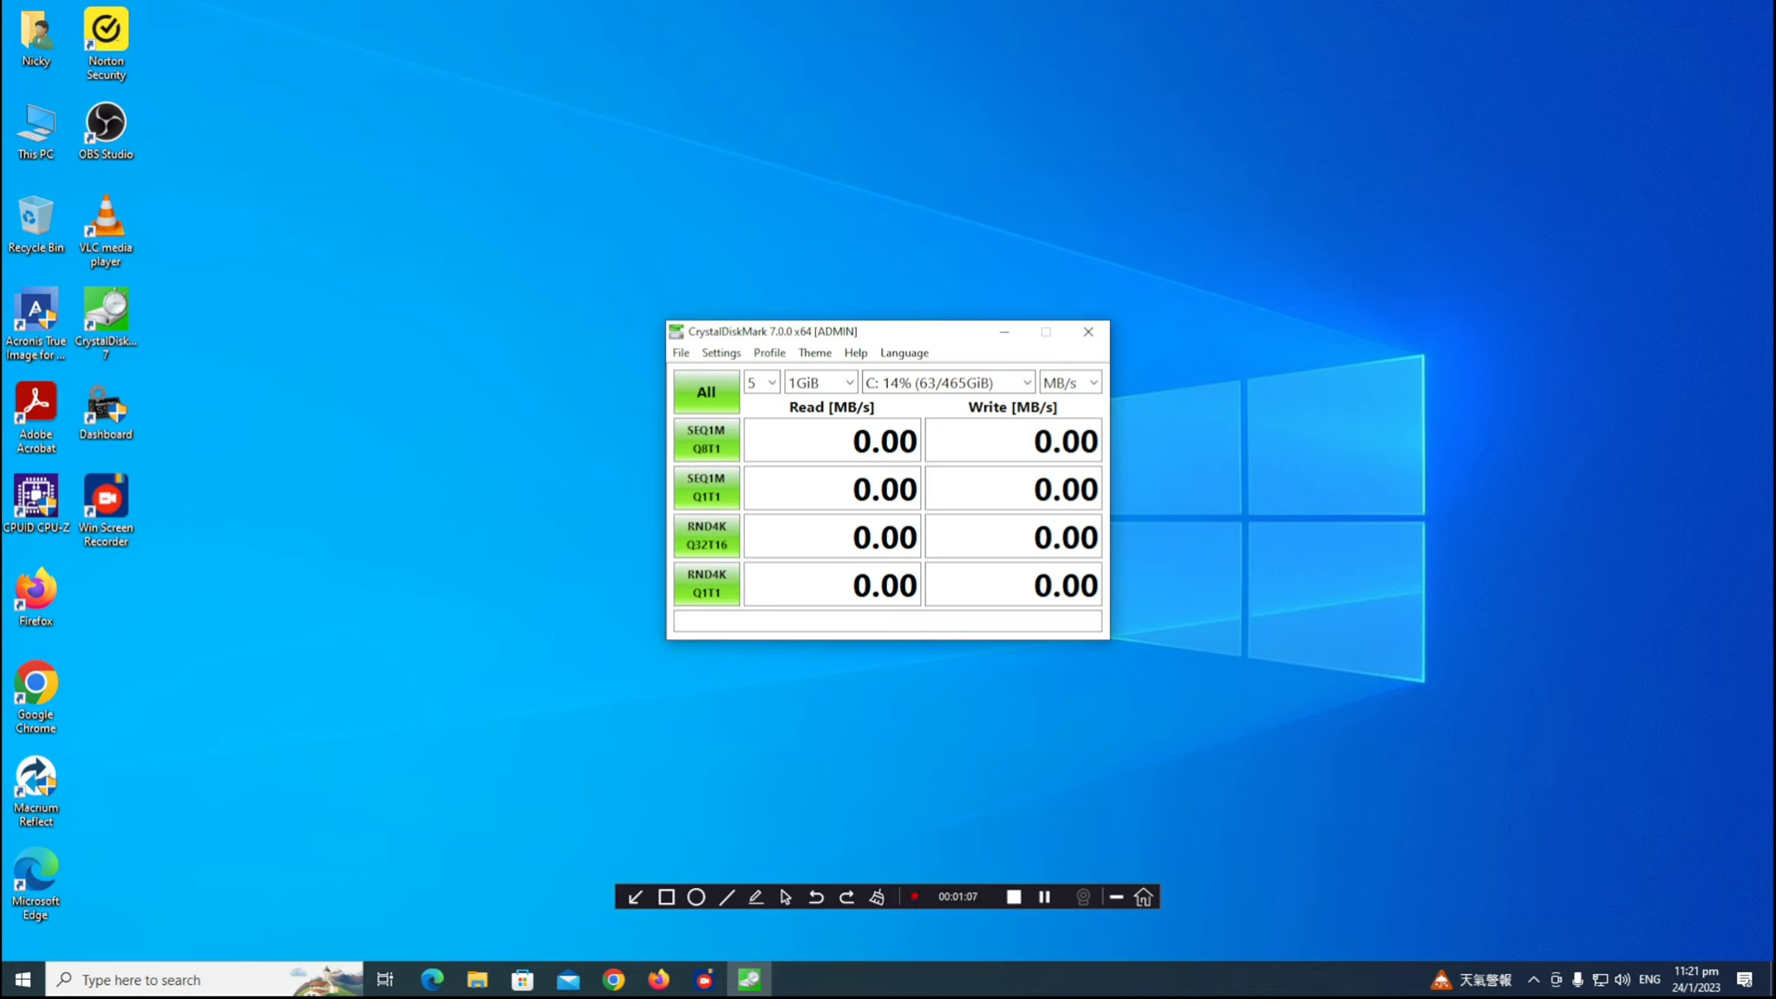
key("Return")
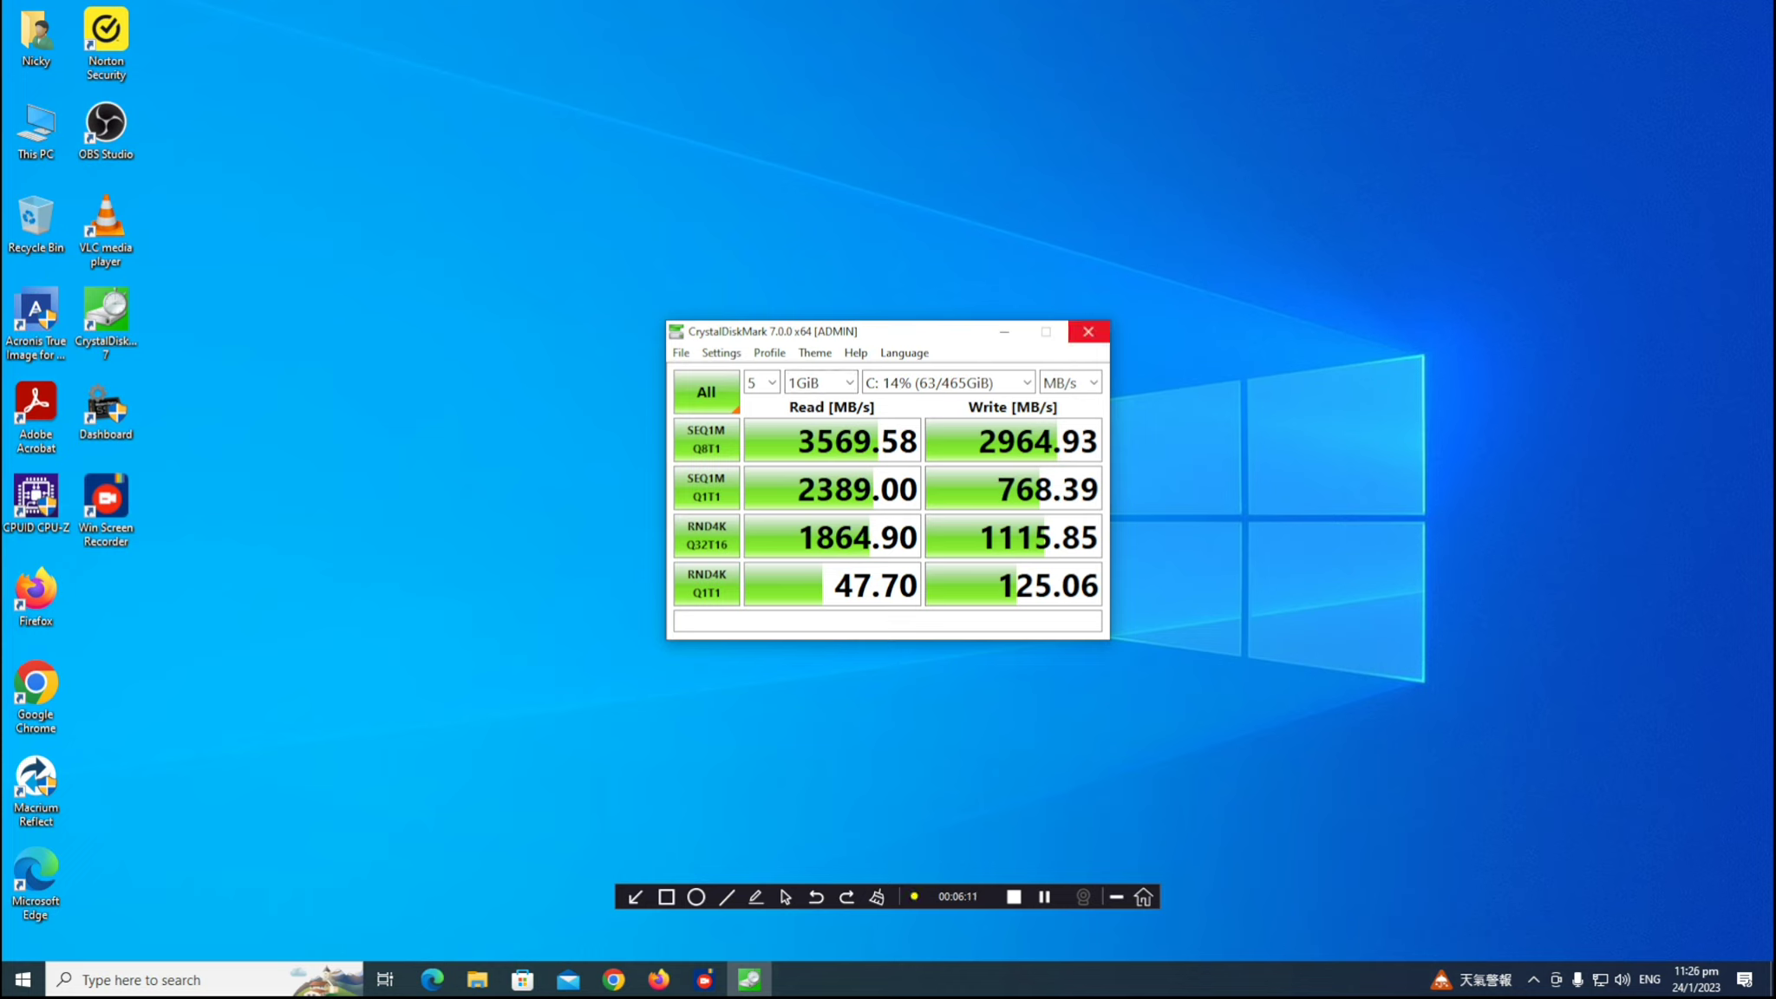
left_click(1087, 331)
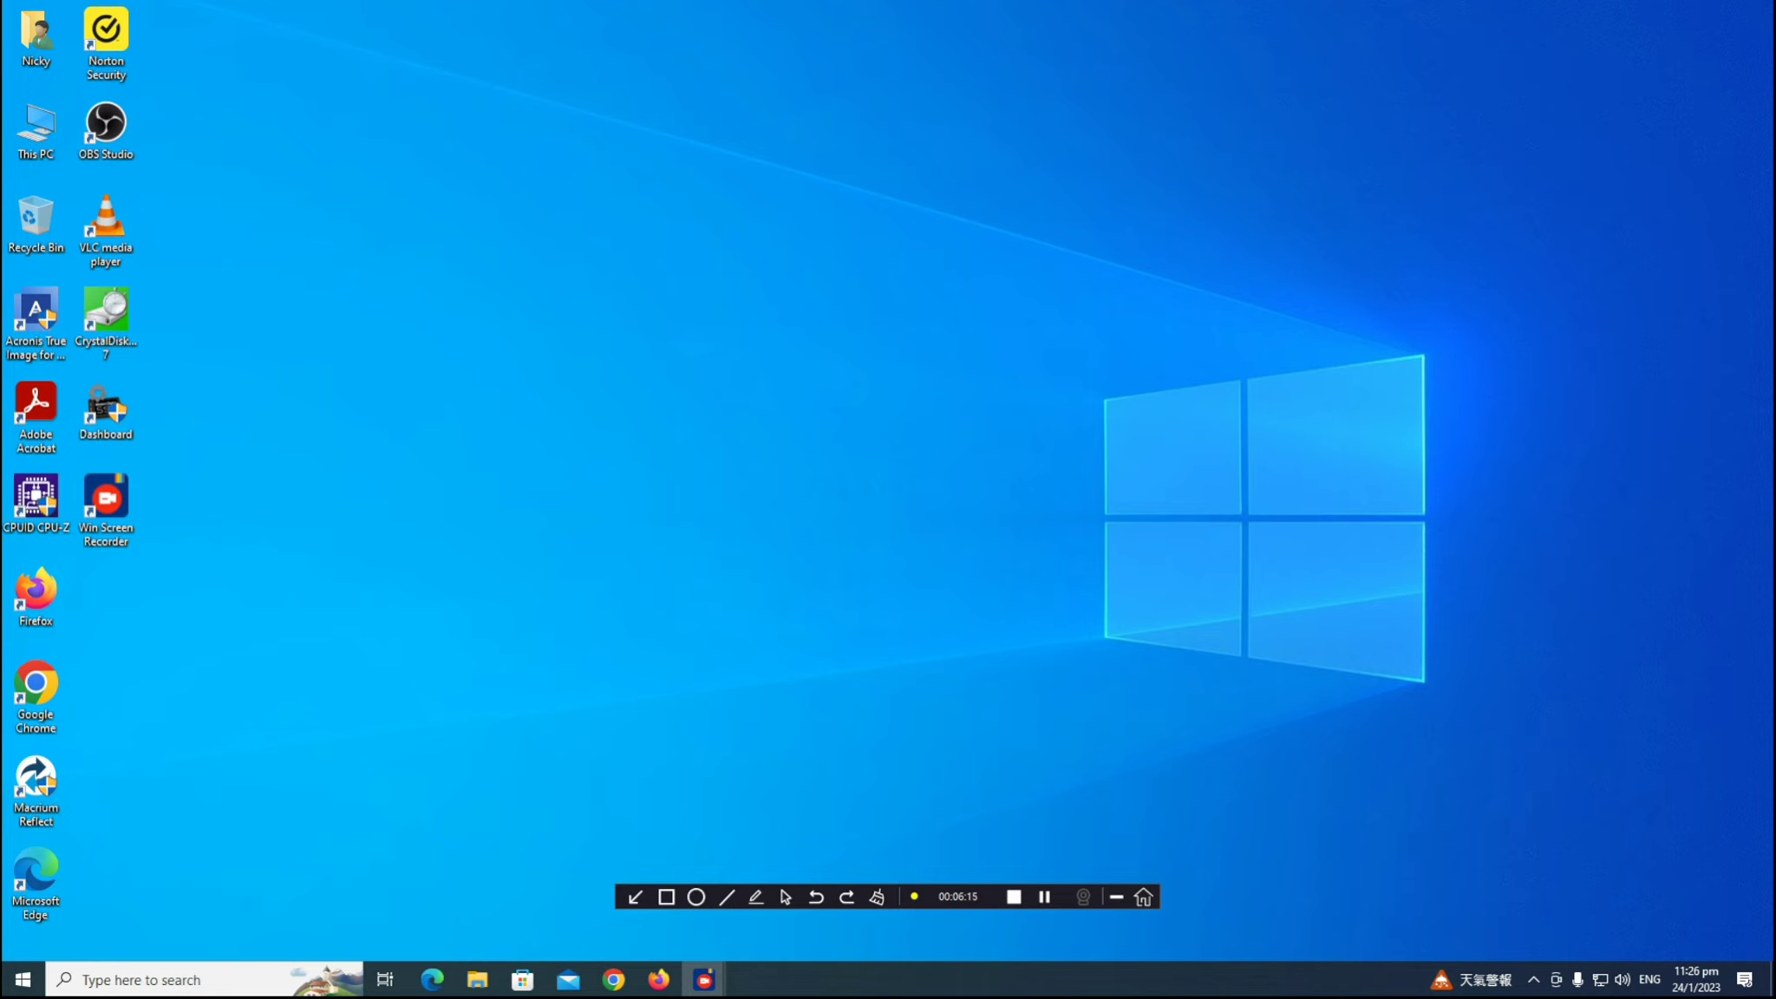
- Inspect the drives in This PC and the contents of the Data (D:) volume, and close File Explorer
double_click(36, 128)
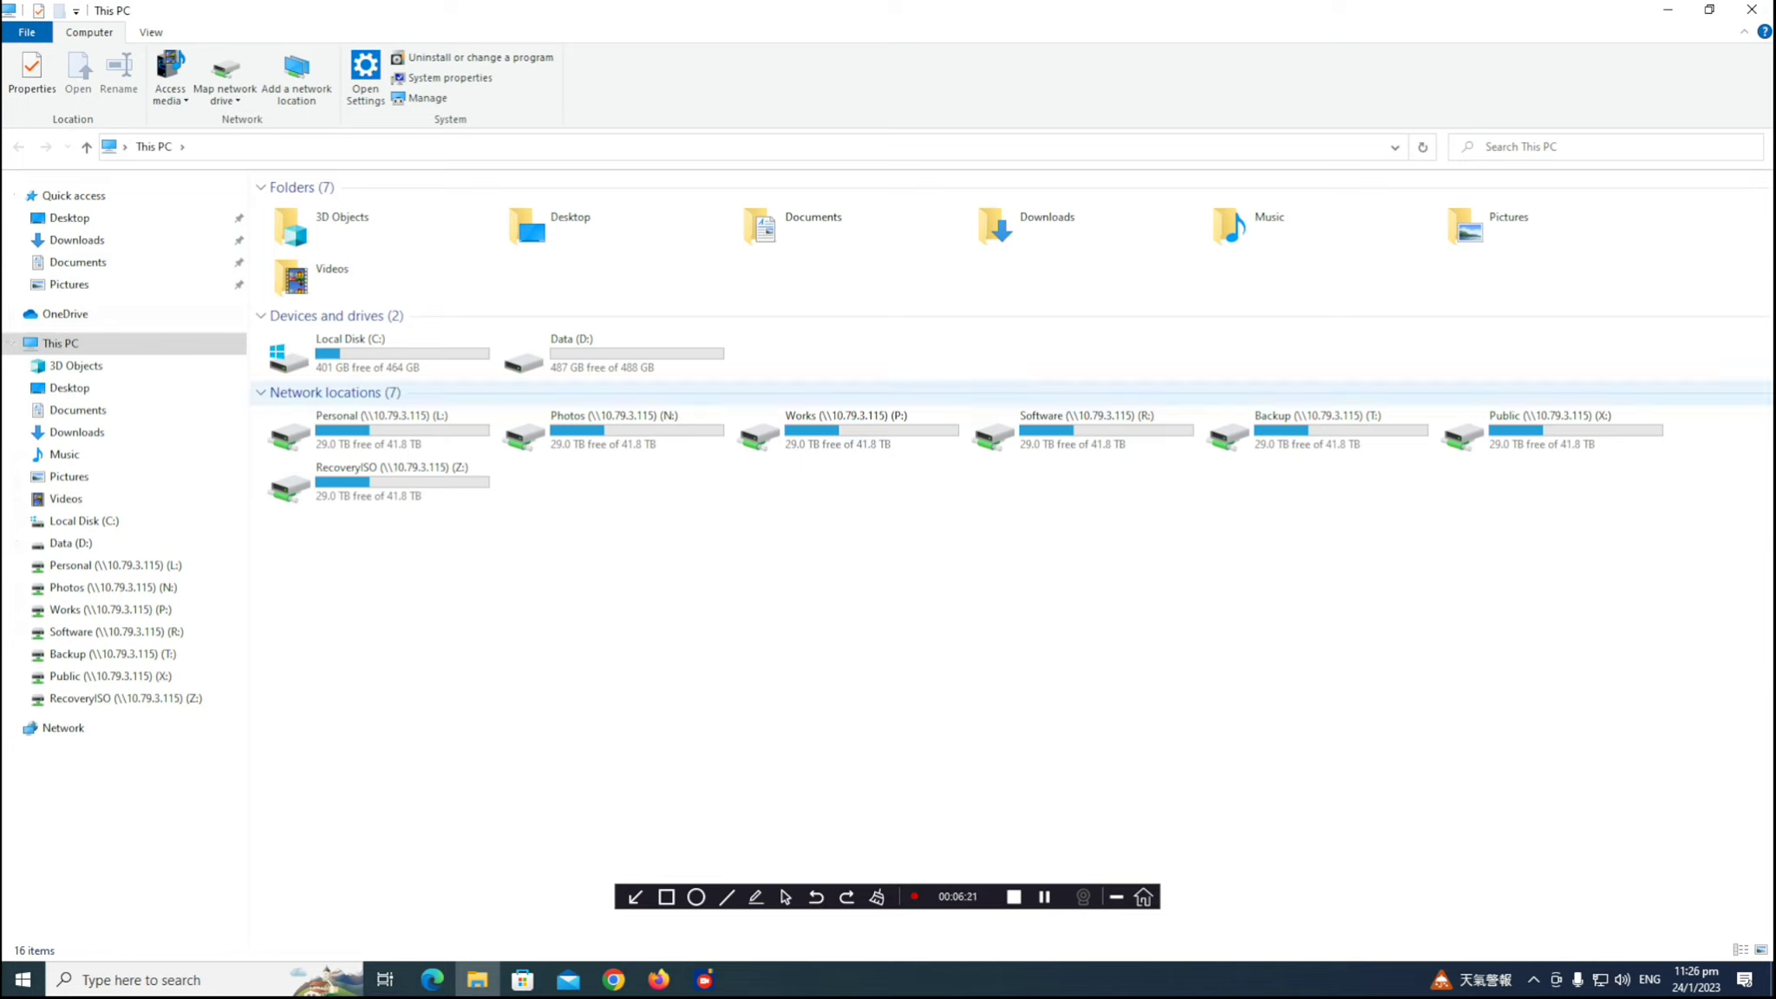
double_click(589, 351)
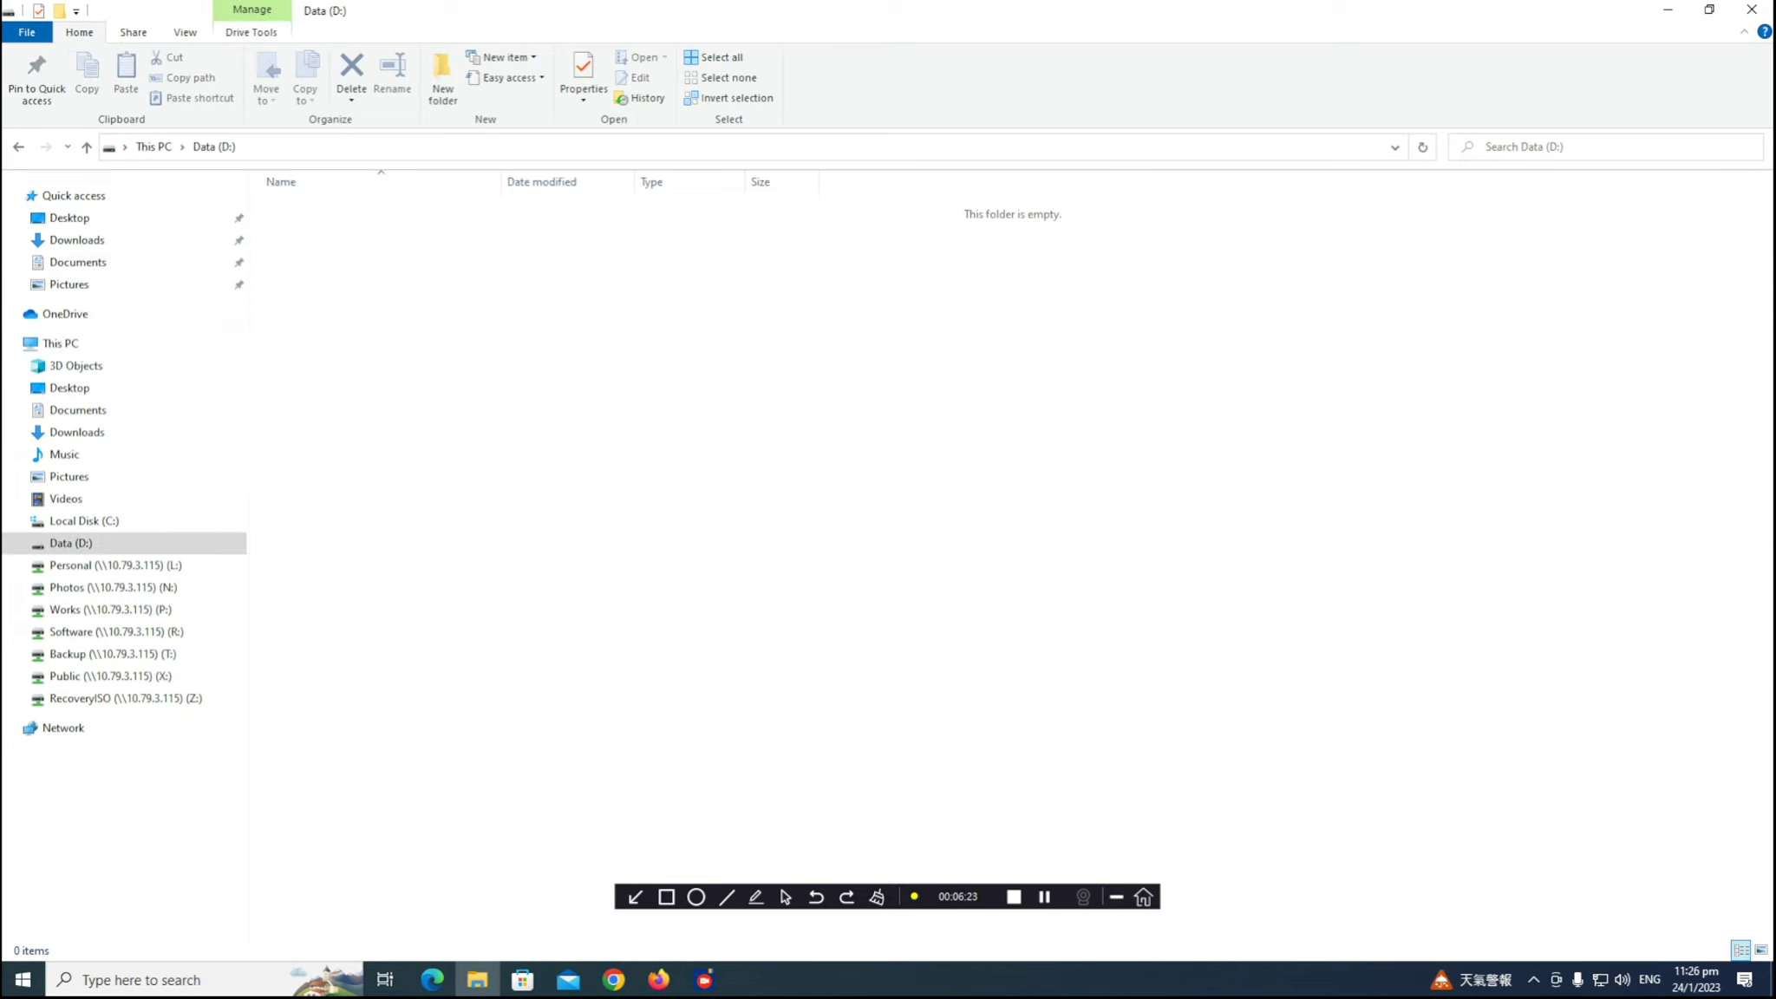
left_click(1751, 10)
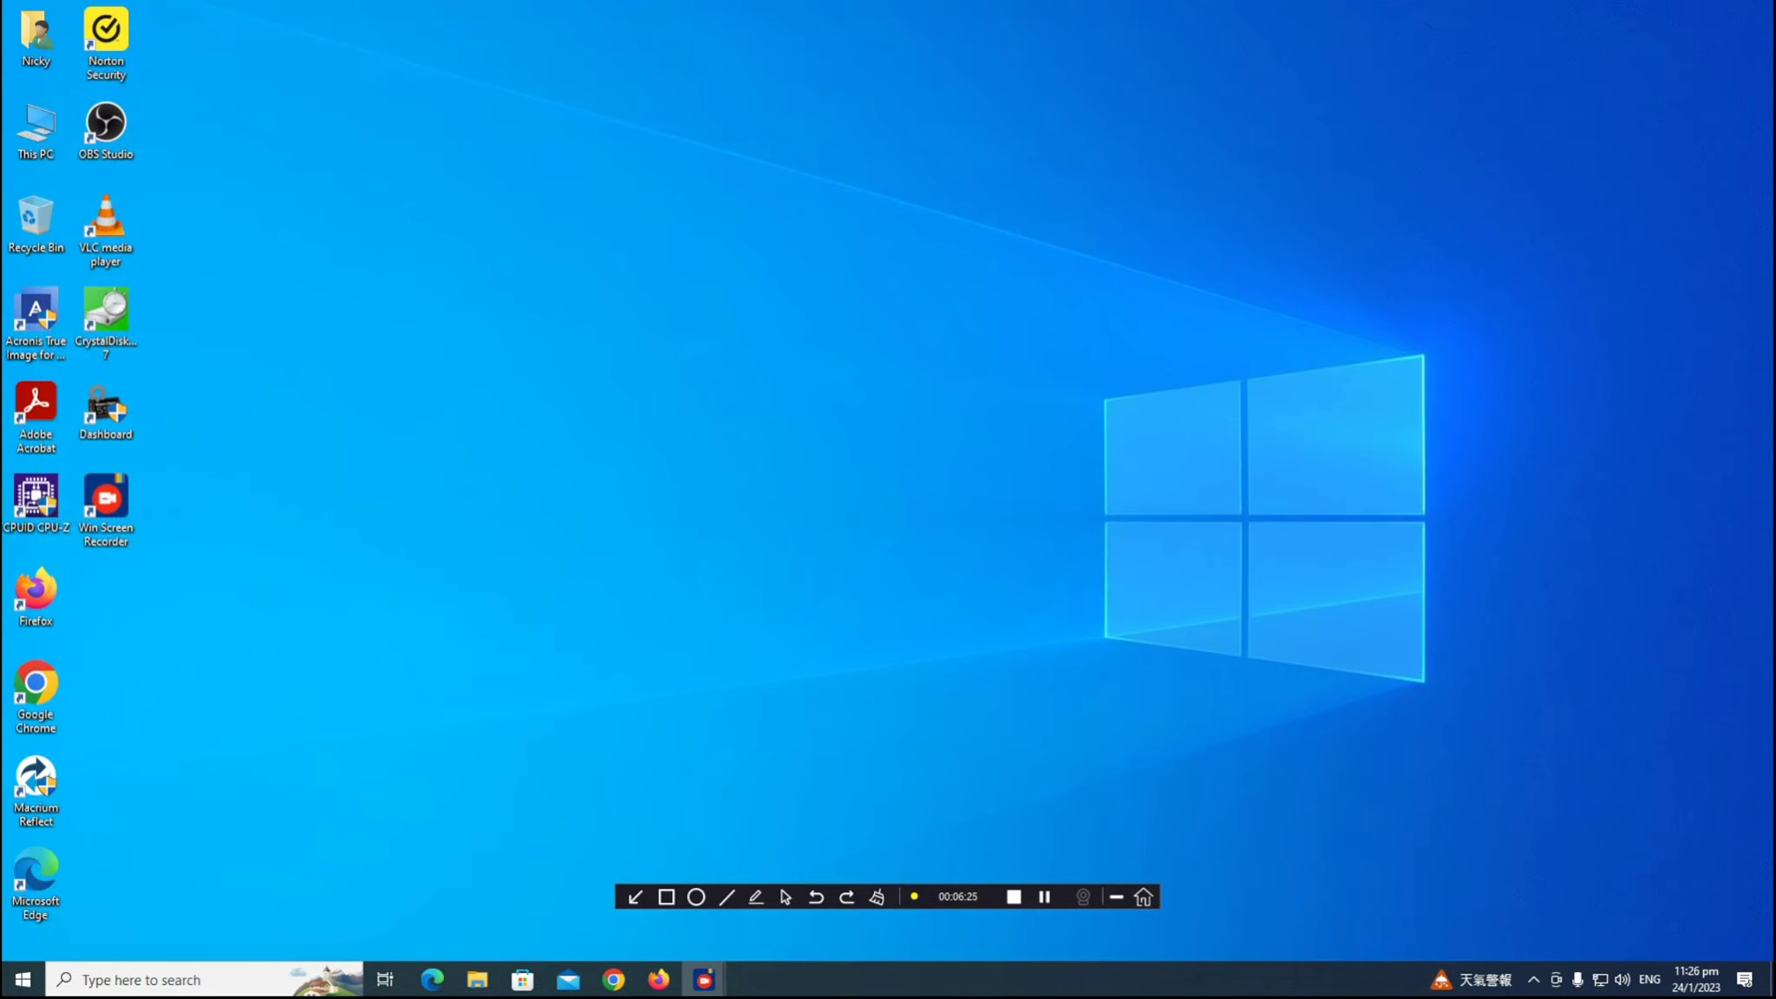